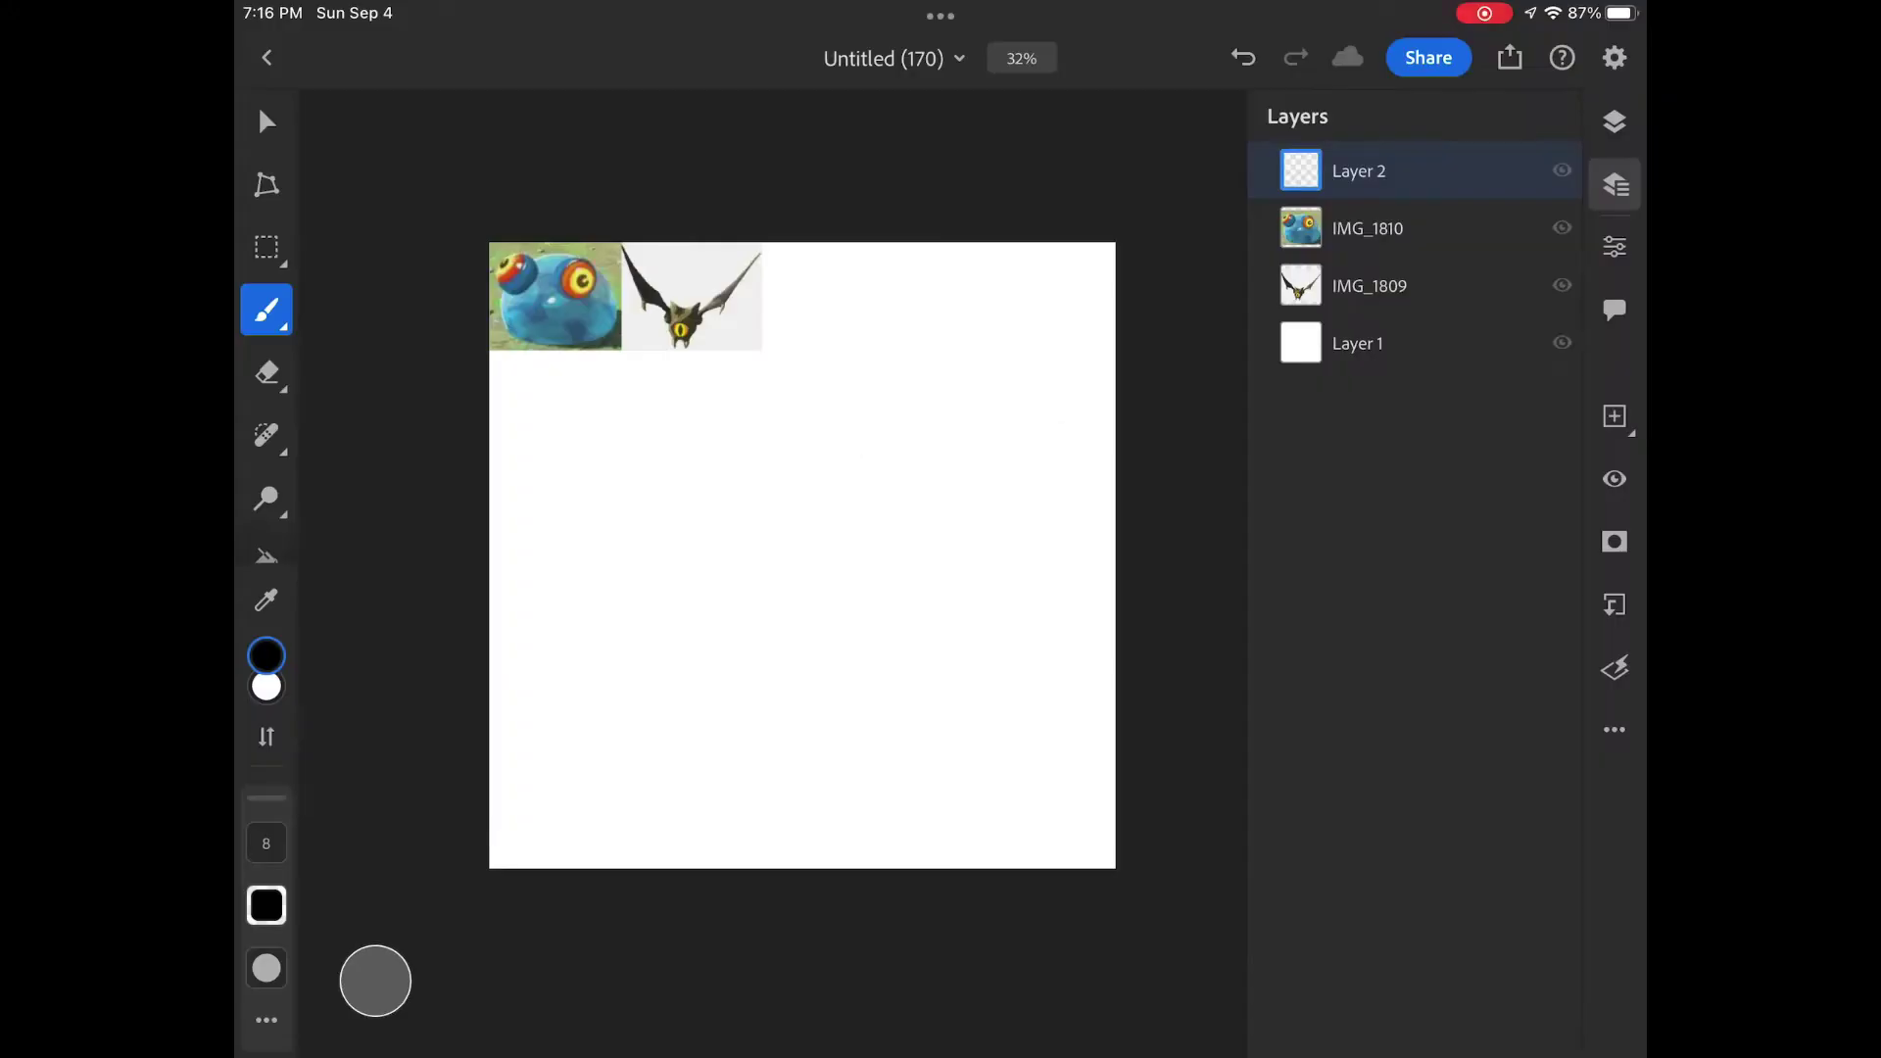
- Lower the sketch brush opacity before pencilling the construction circles and guide lines
left_click_drag(267, 906, 329, 723)
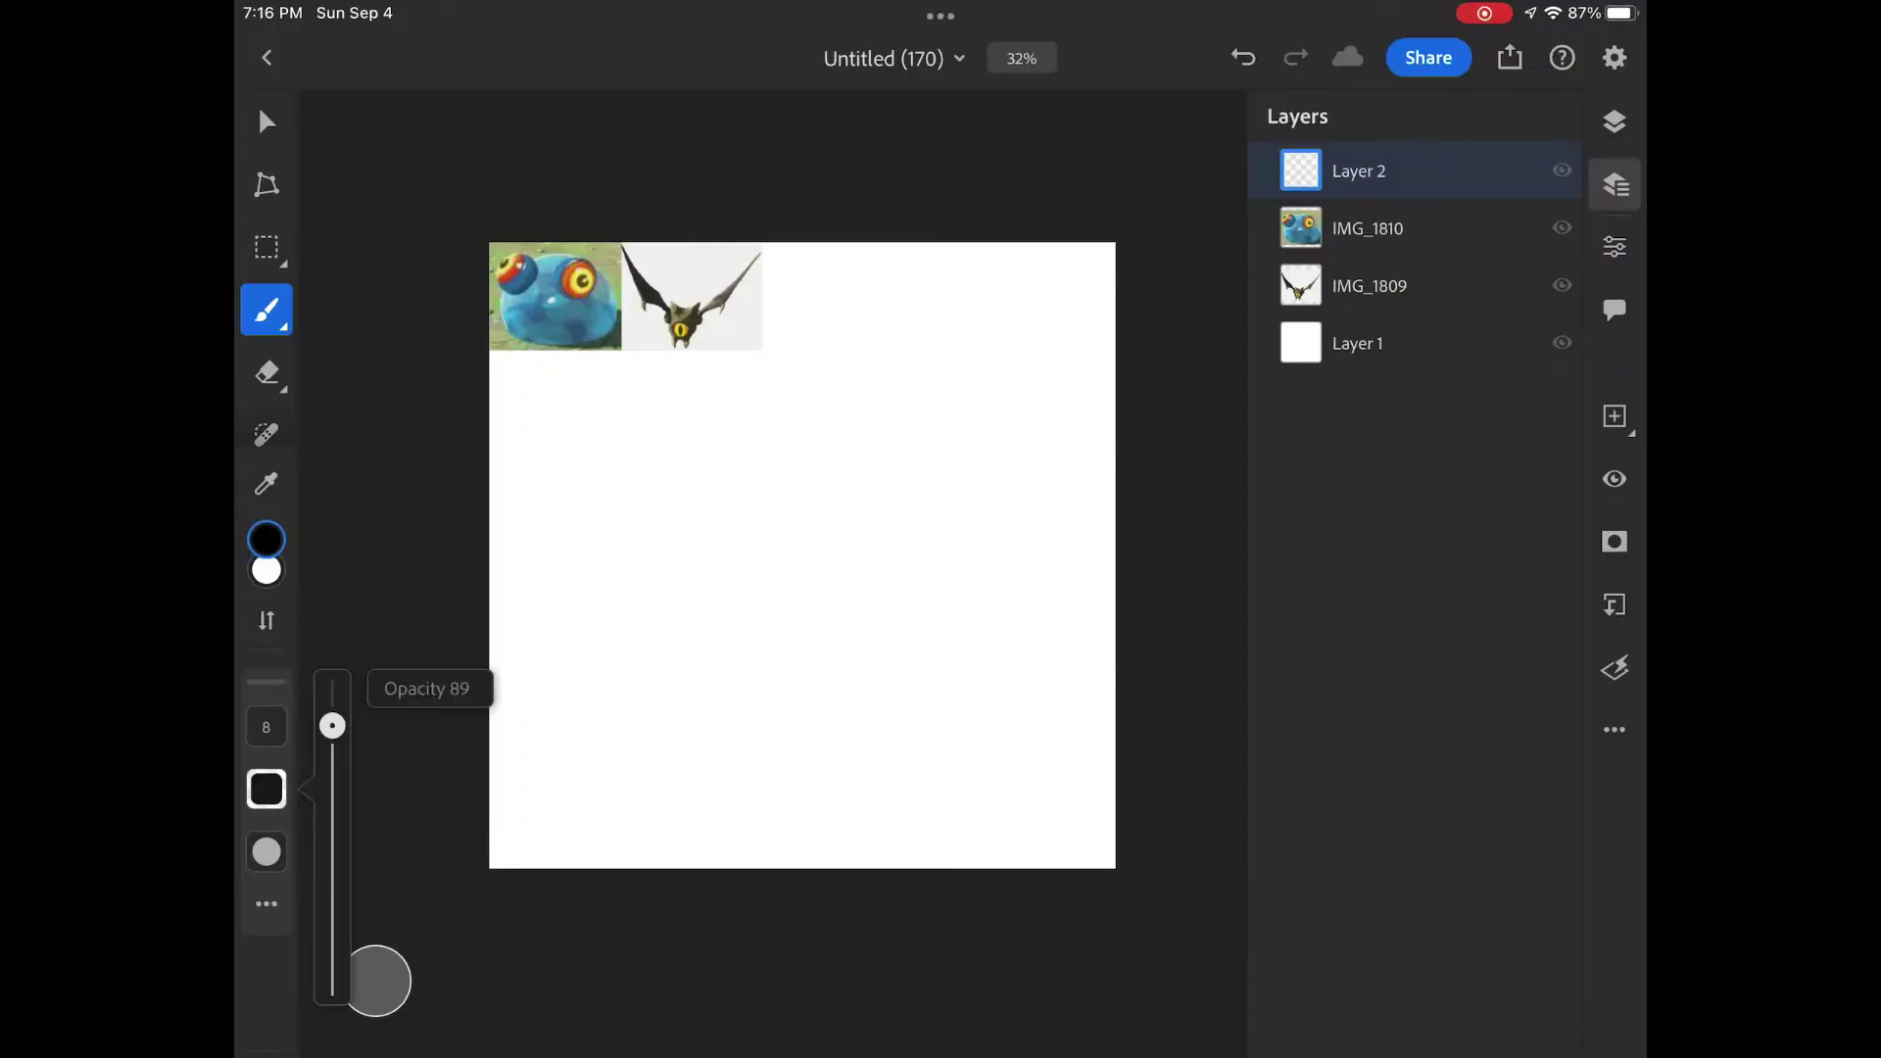
scroll(800, 556, "up", 3)
scroll(771, 573, "up", 1)
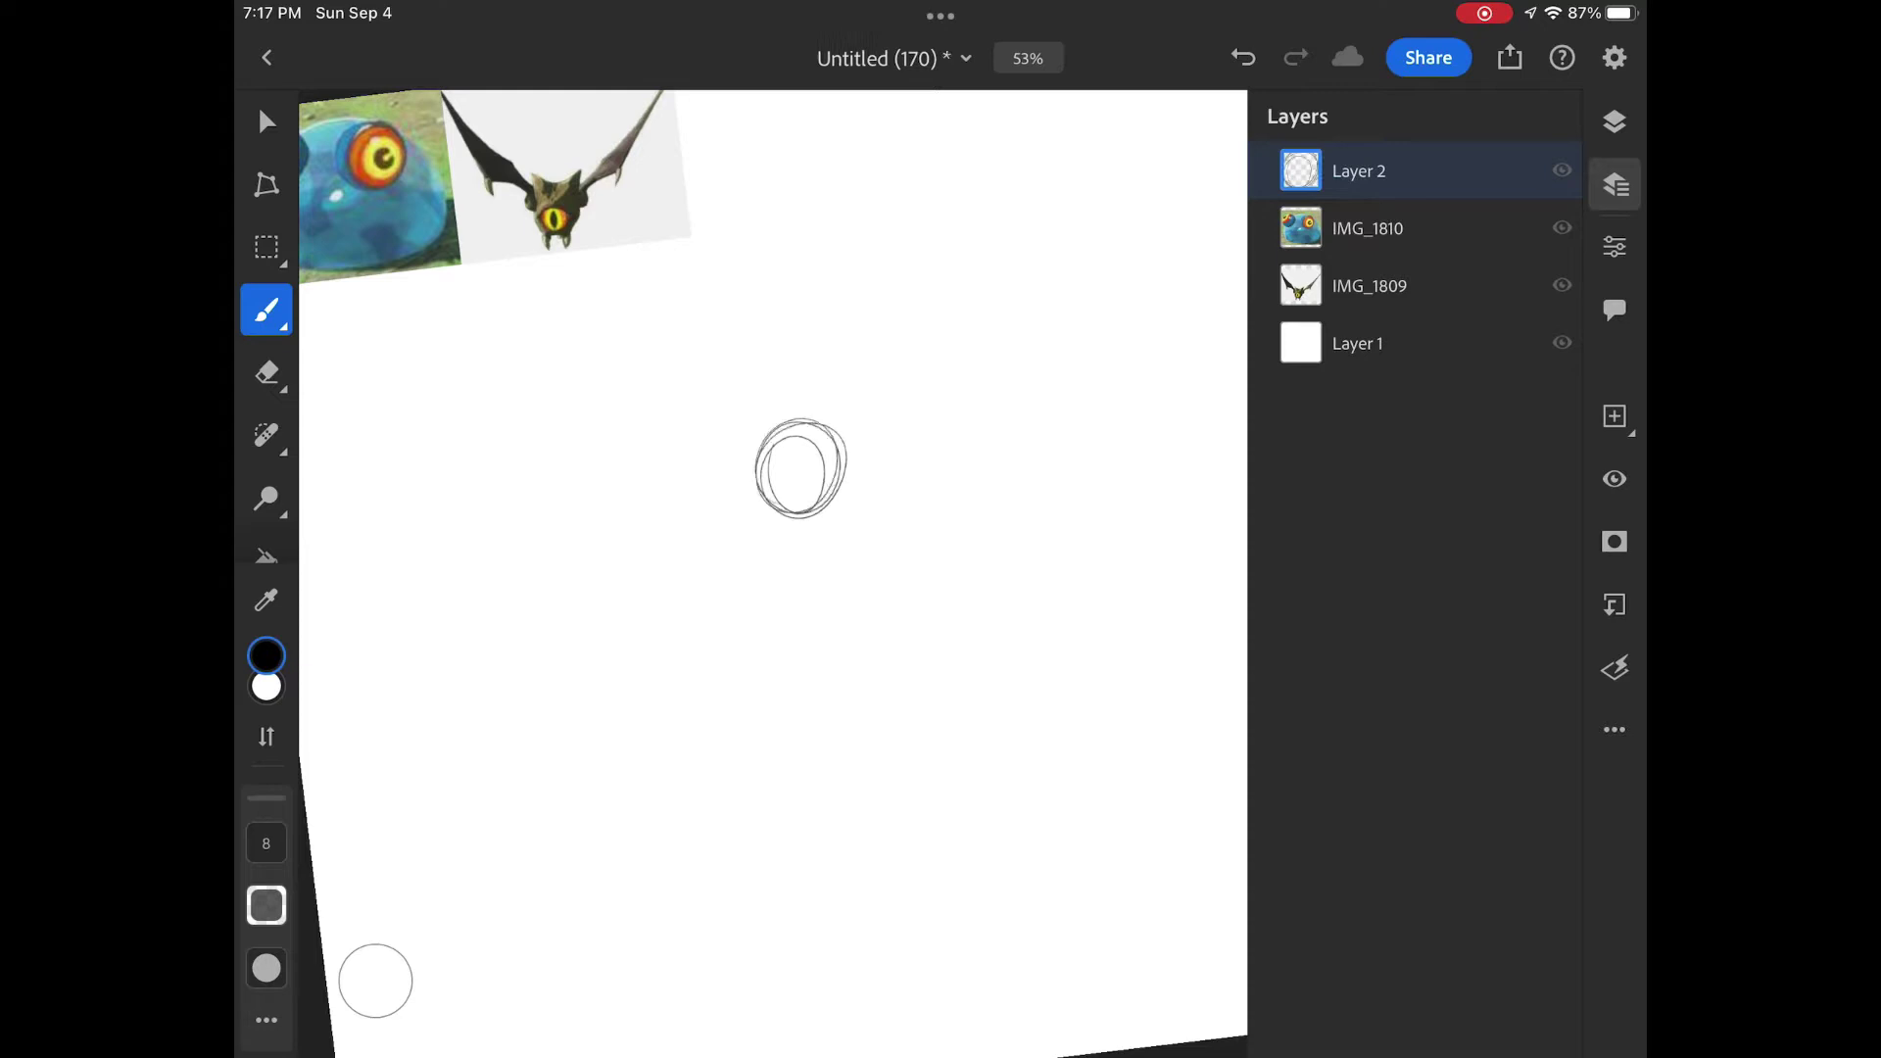
scroll(772, 573, "up", 2)
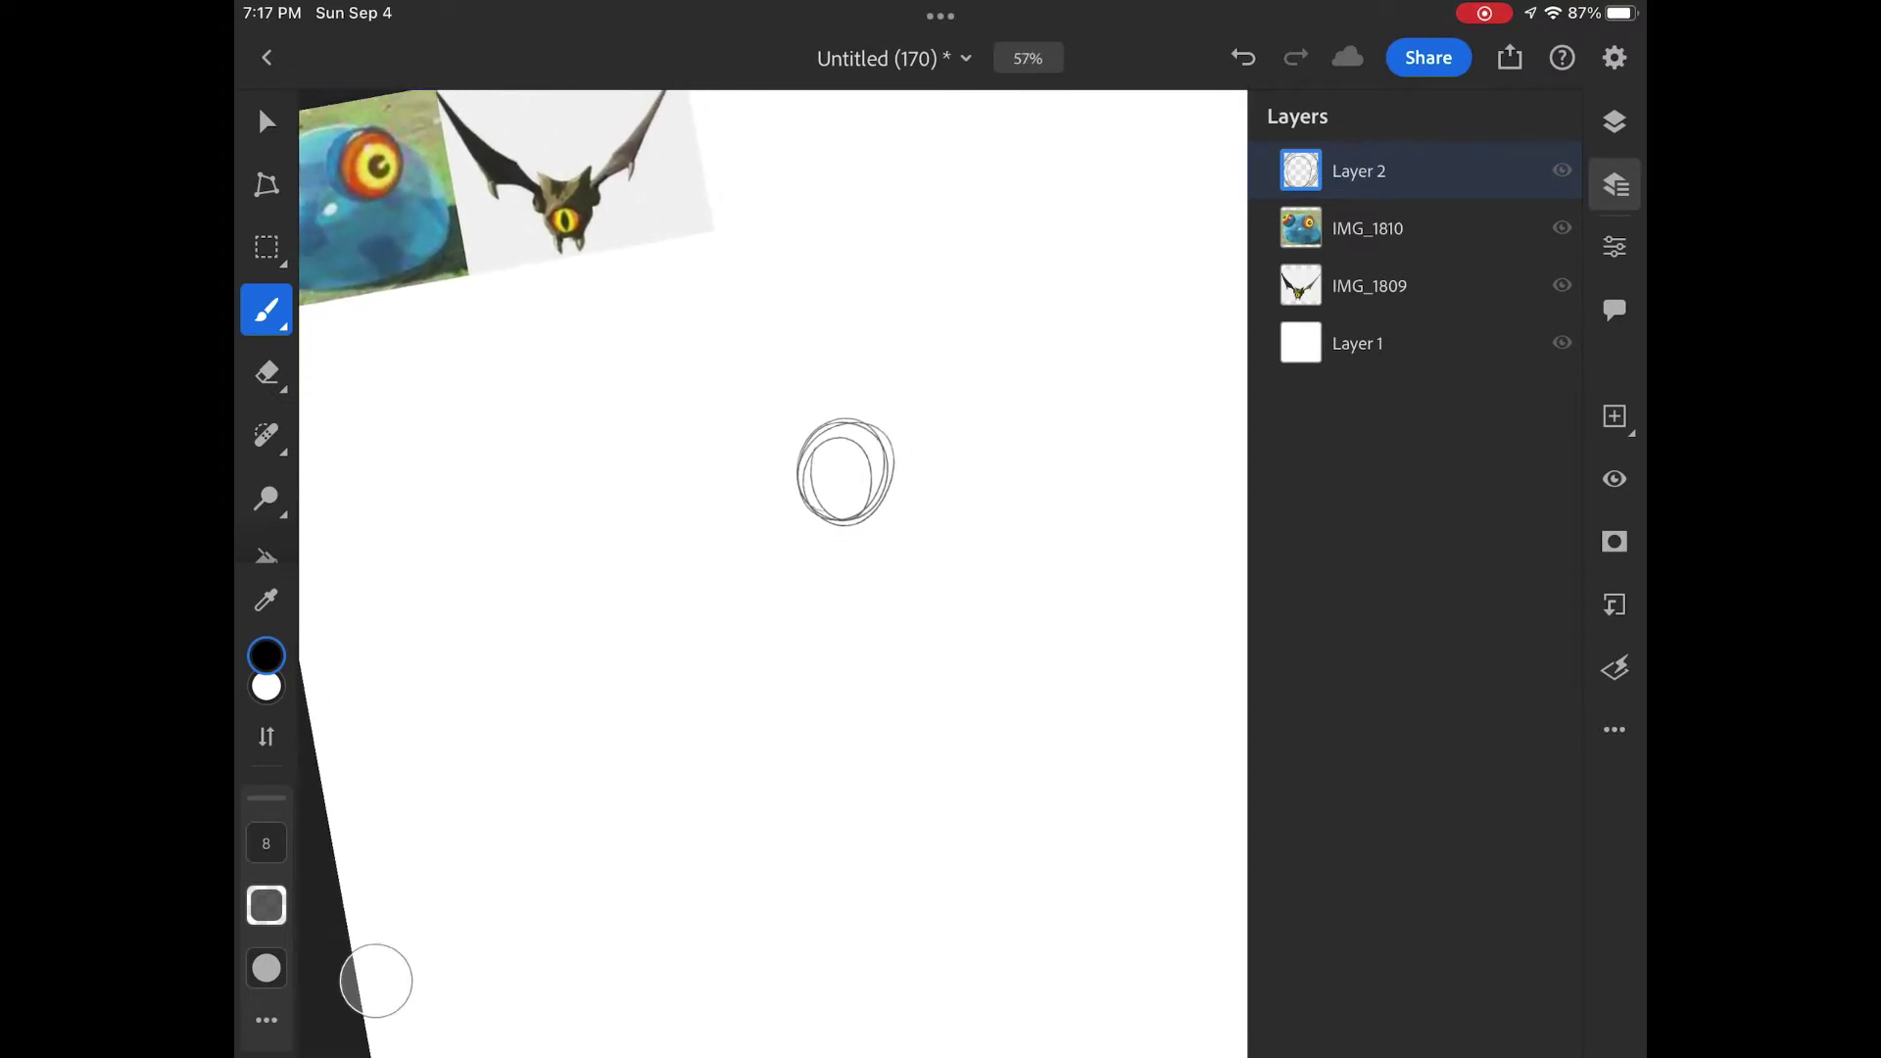
scroll(846, 485, "up", 1)
scroll(823, 520, "up", 1)
scroll(819, 544, "up", 1)
scroll(747, 530, "up", 1)
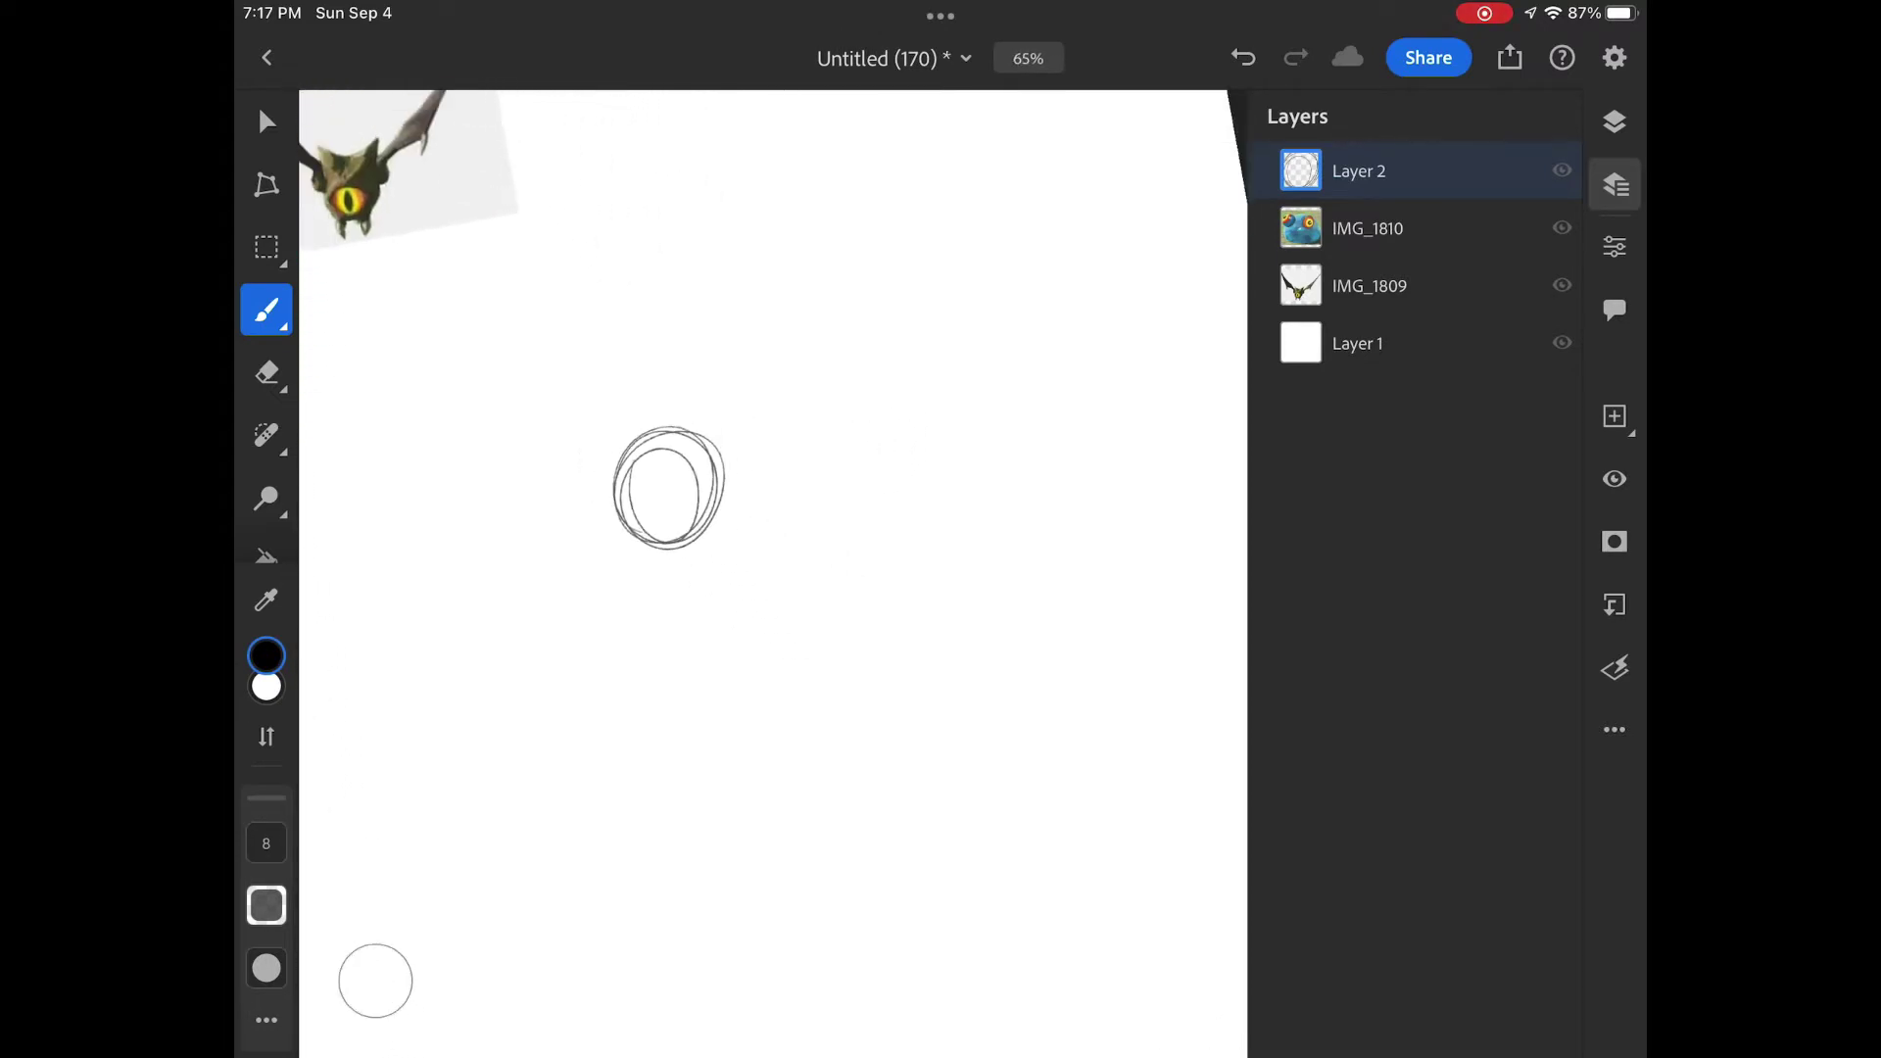
scroll(705, 515, "down", 1)
scroll(779, 574, "down", 1)
scroll(883, 573, "down", 1)
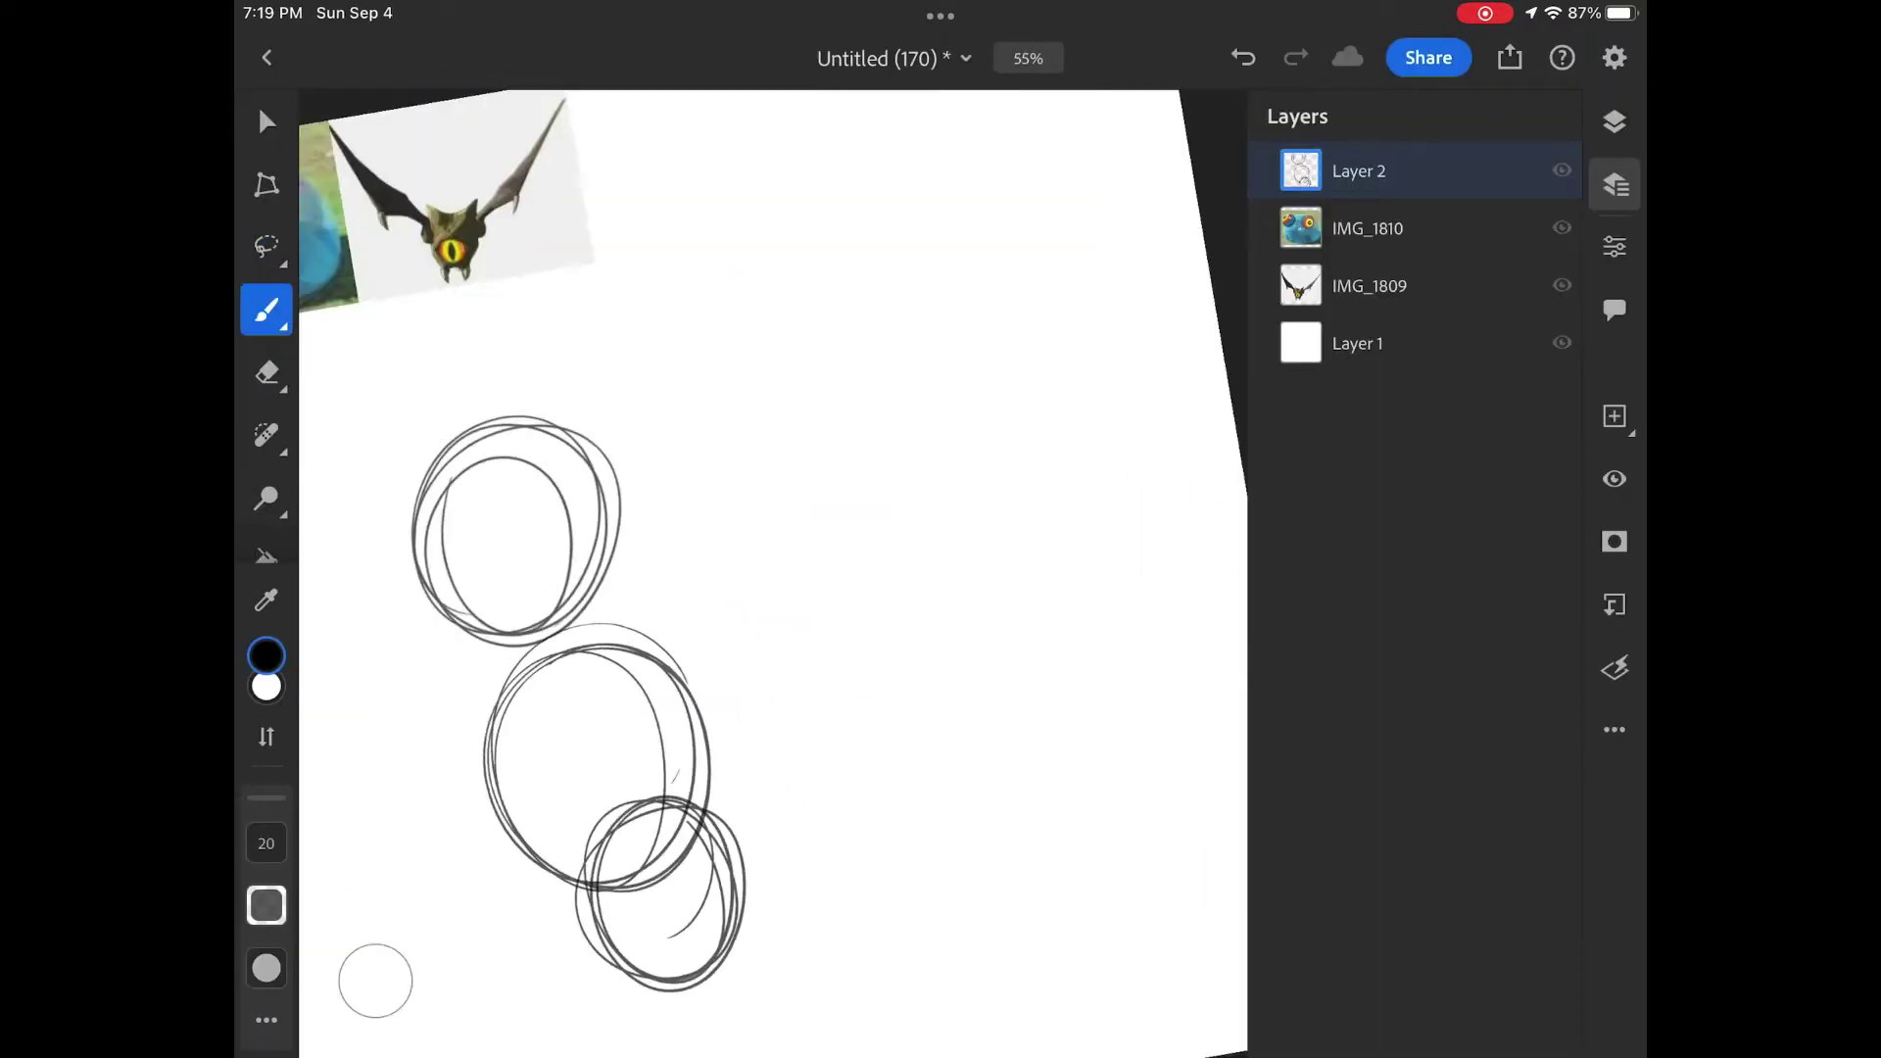
scroll(588, 589, "up", 1)
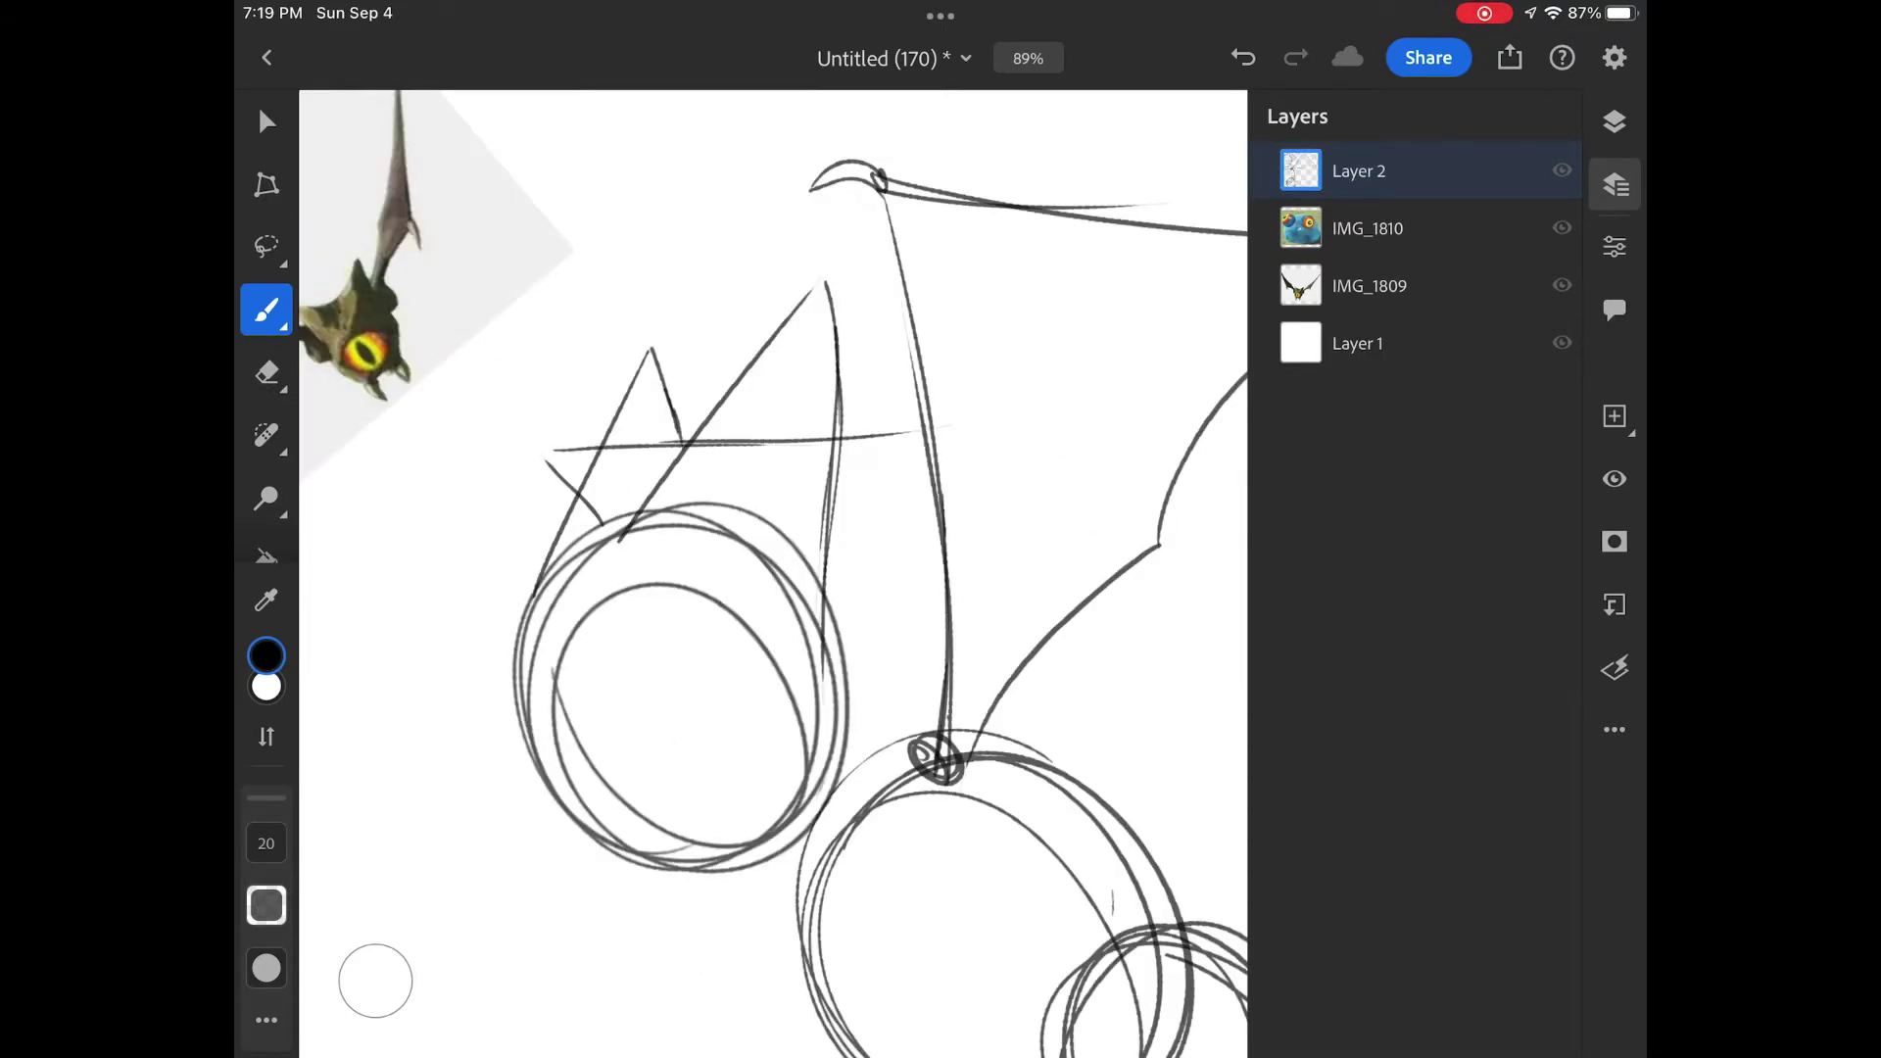
scroll(773, 574, "down", 3)
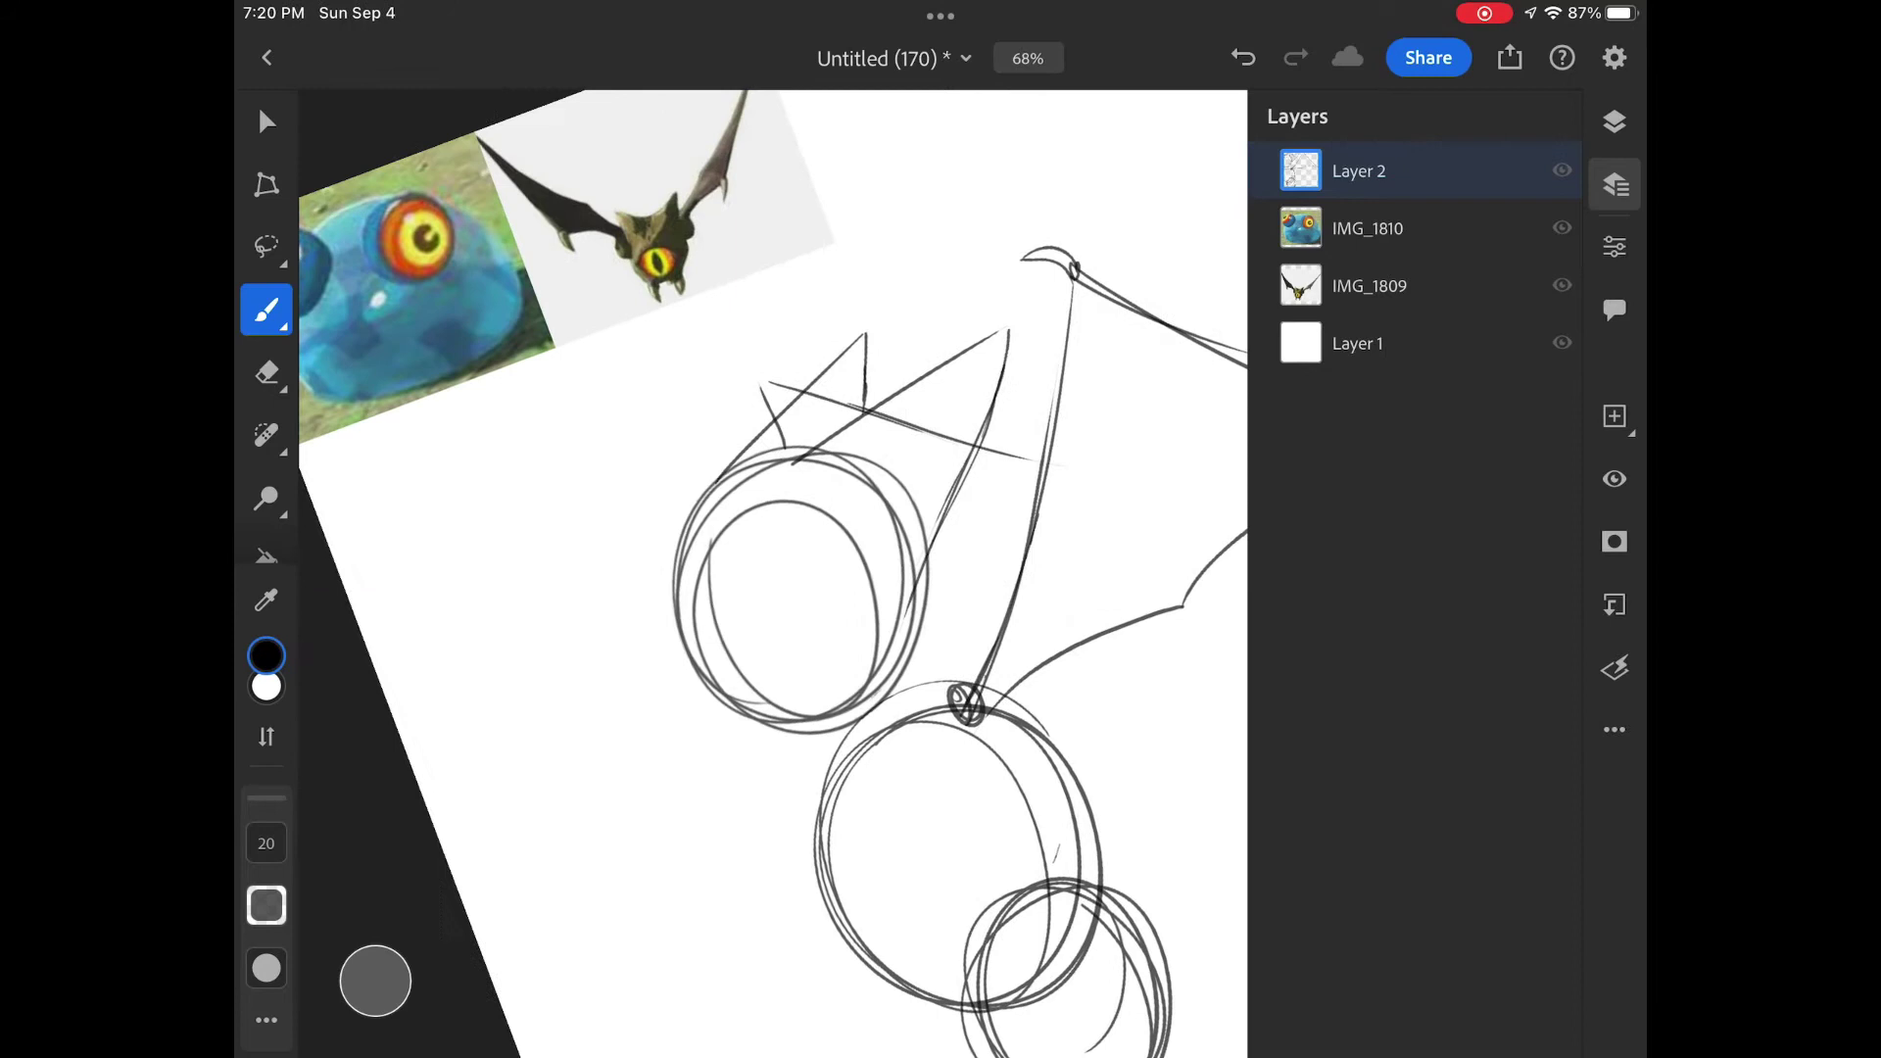
scroll(771, 573, "up", 5)
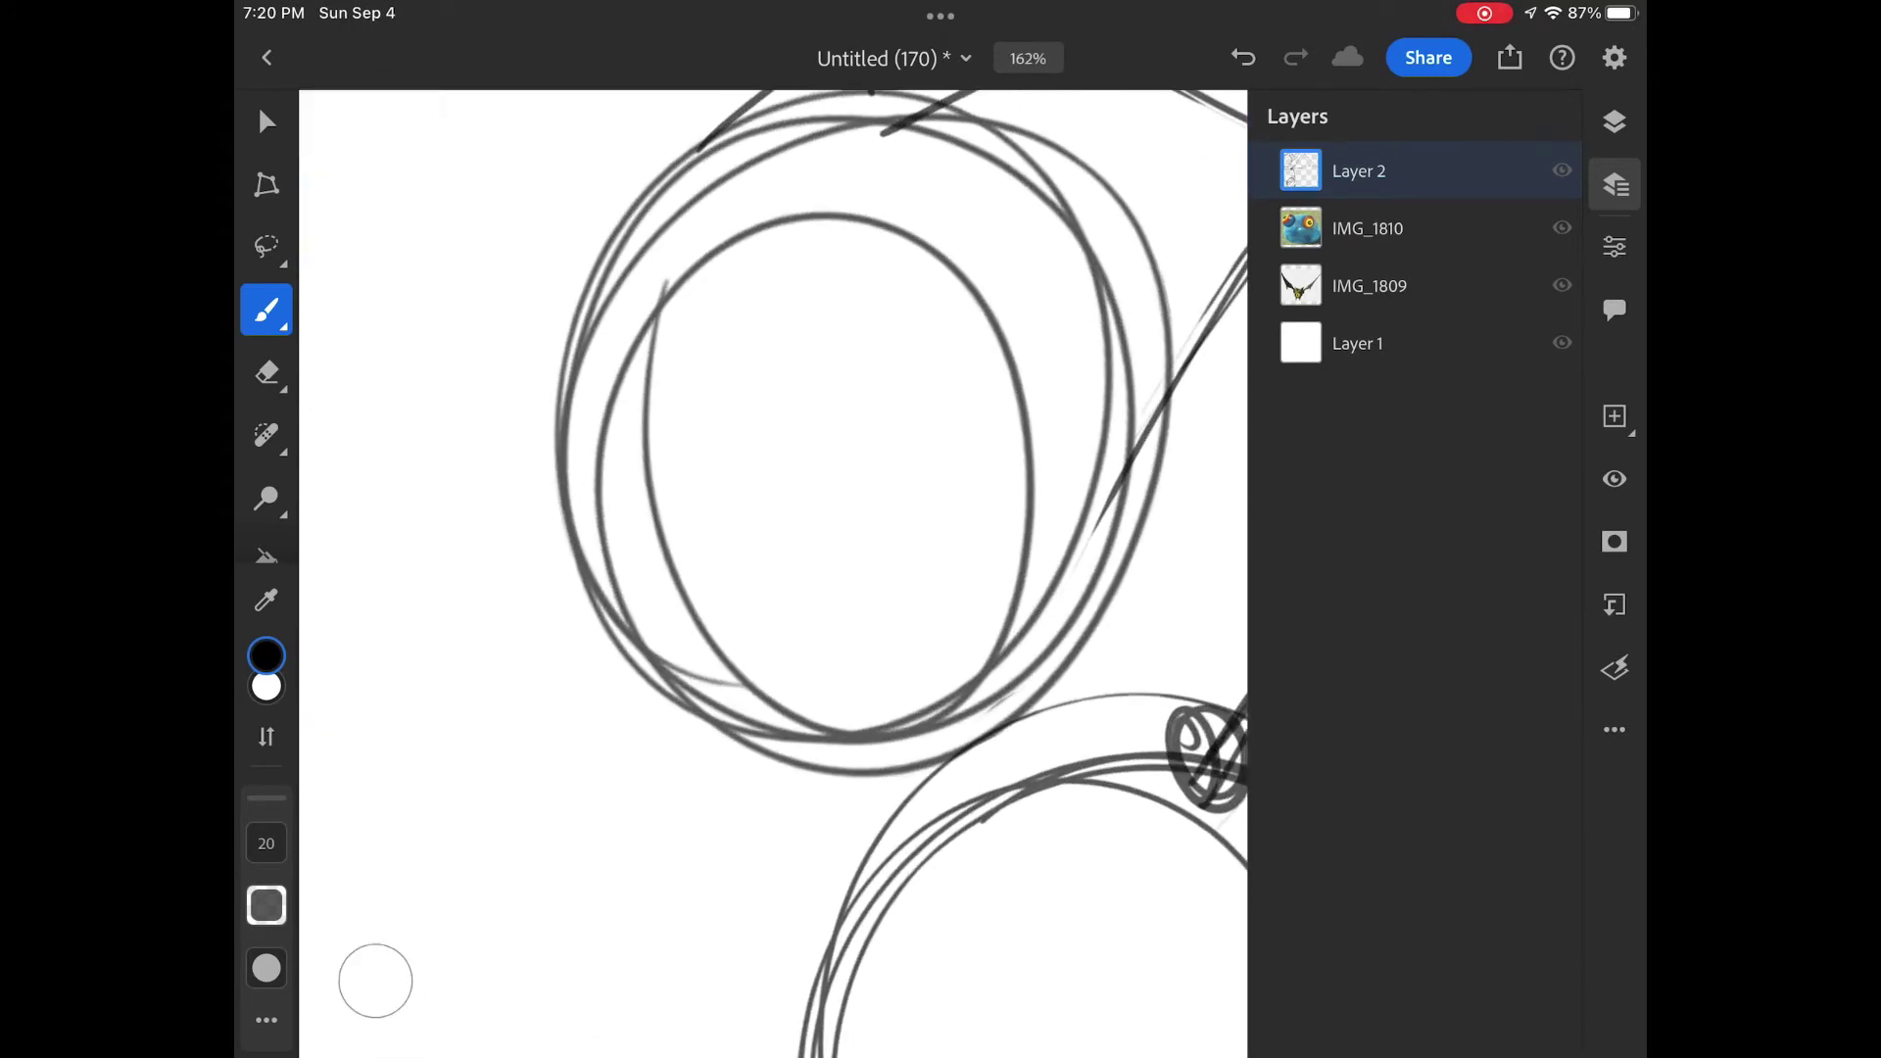
scroll(772, 573, "up", 1)
scroll(772, 574, "down", 1)
scroll(772, 574, "down", 1)
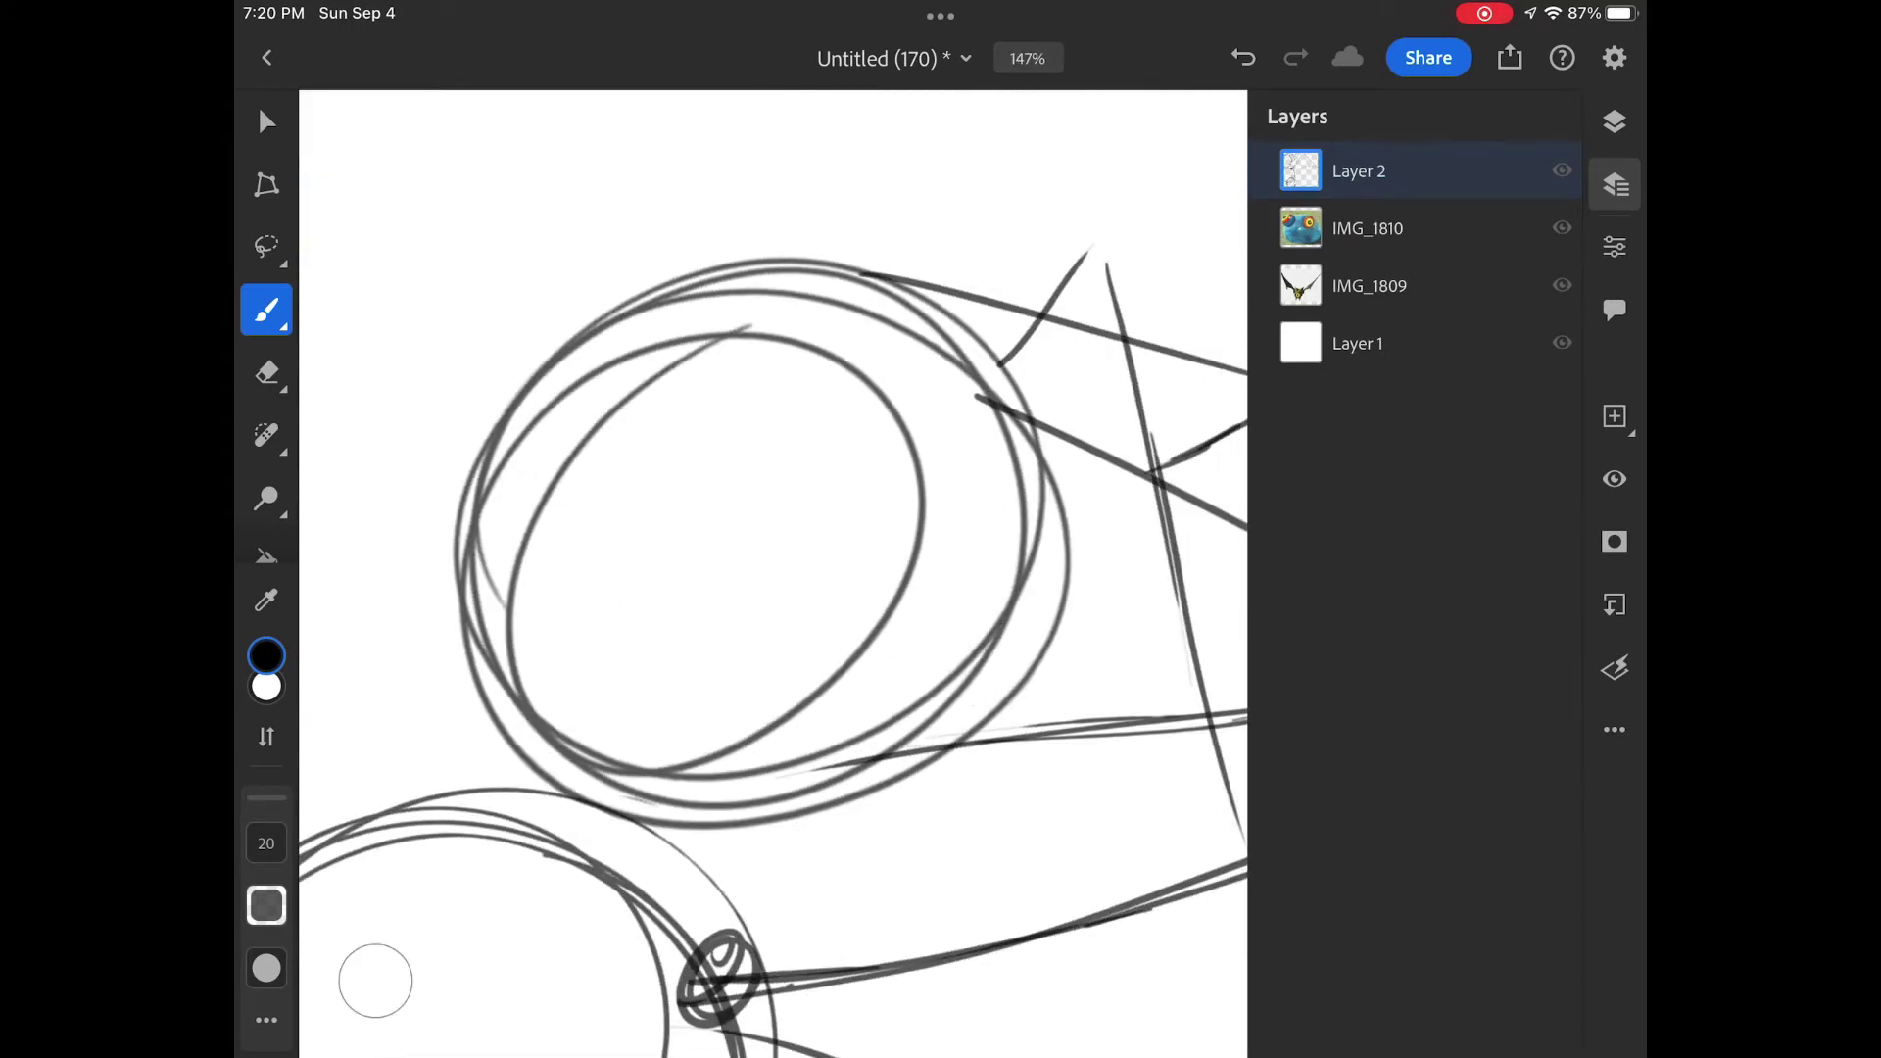
- Sketch an eye-line ellipse across the head, briefly toggling the eraser and back to the brush
left_click_drag(853, 338, 559, 661)
scroll(772, 573, "down", 3)
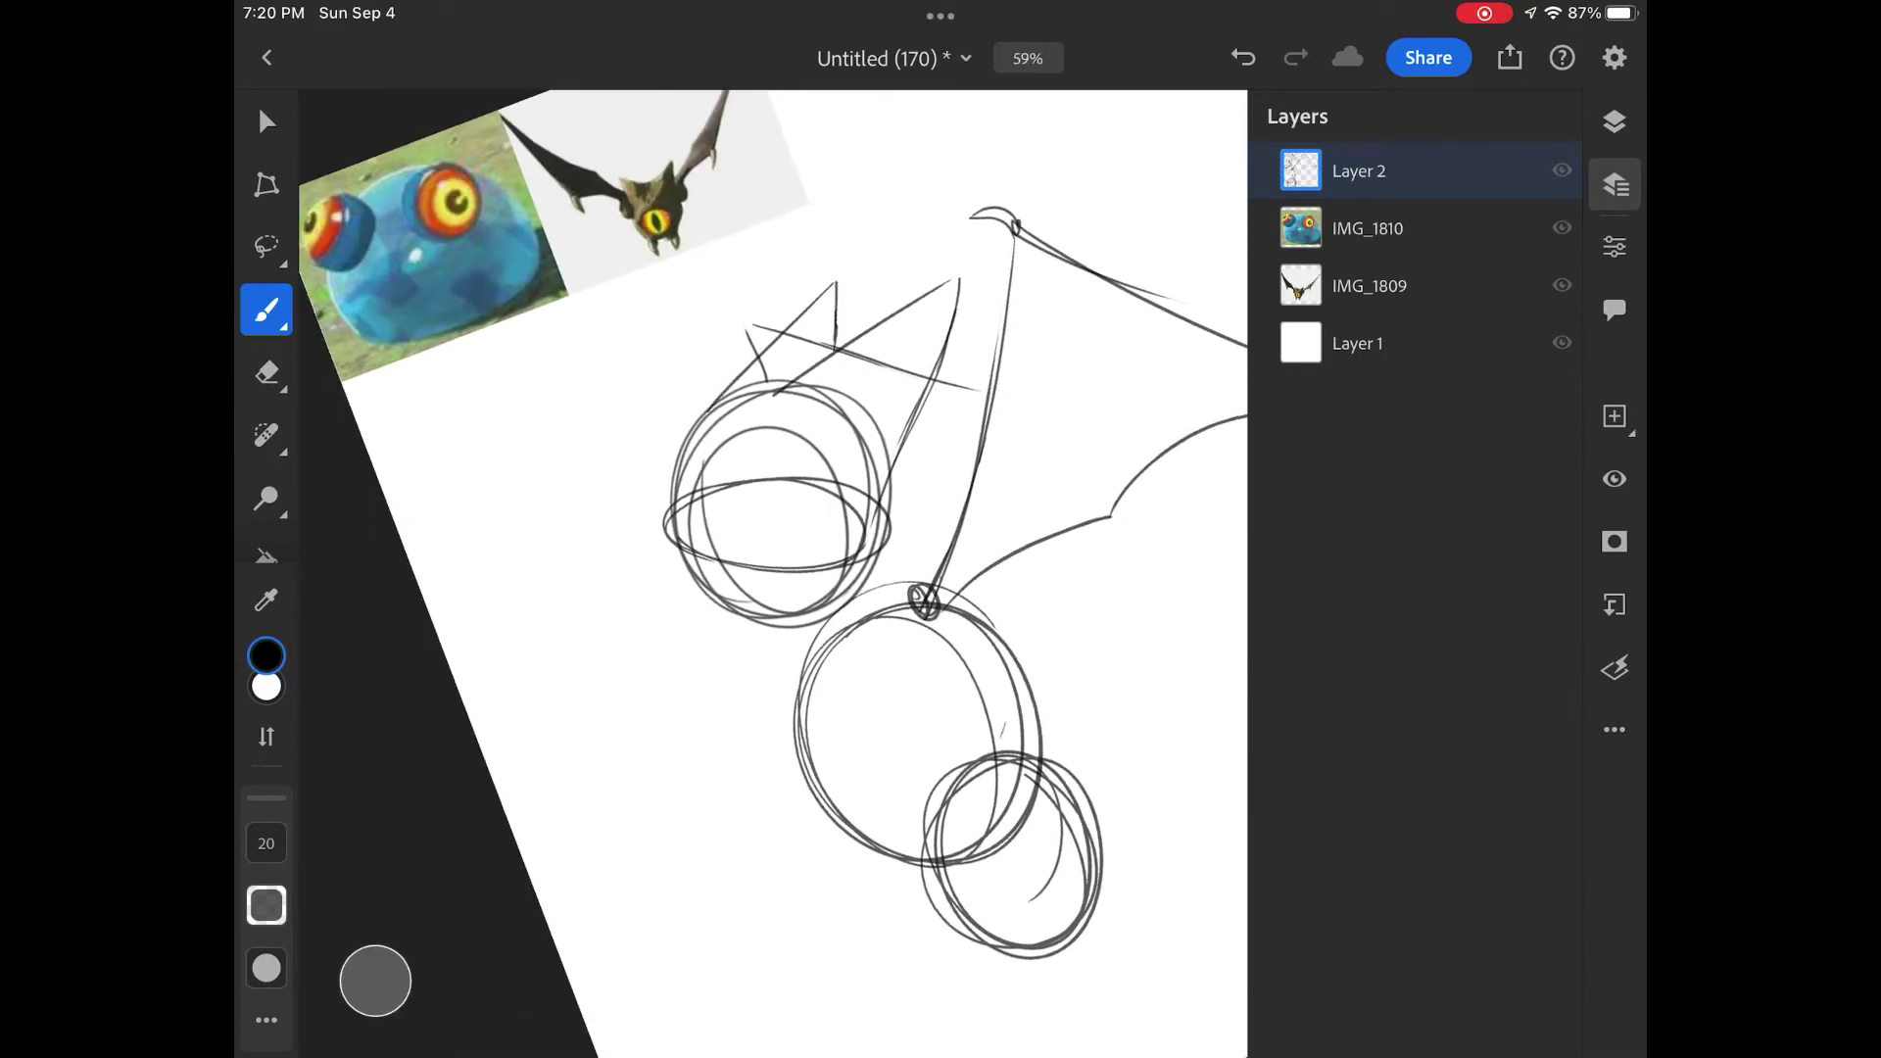
scroll(773, 573, "down", 2)
scroll(772, 573, "up", 5)
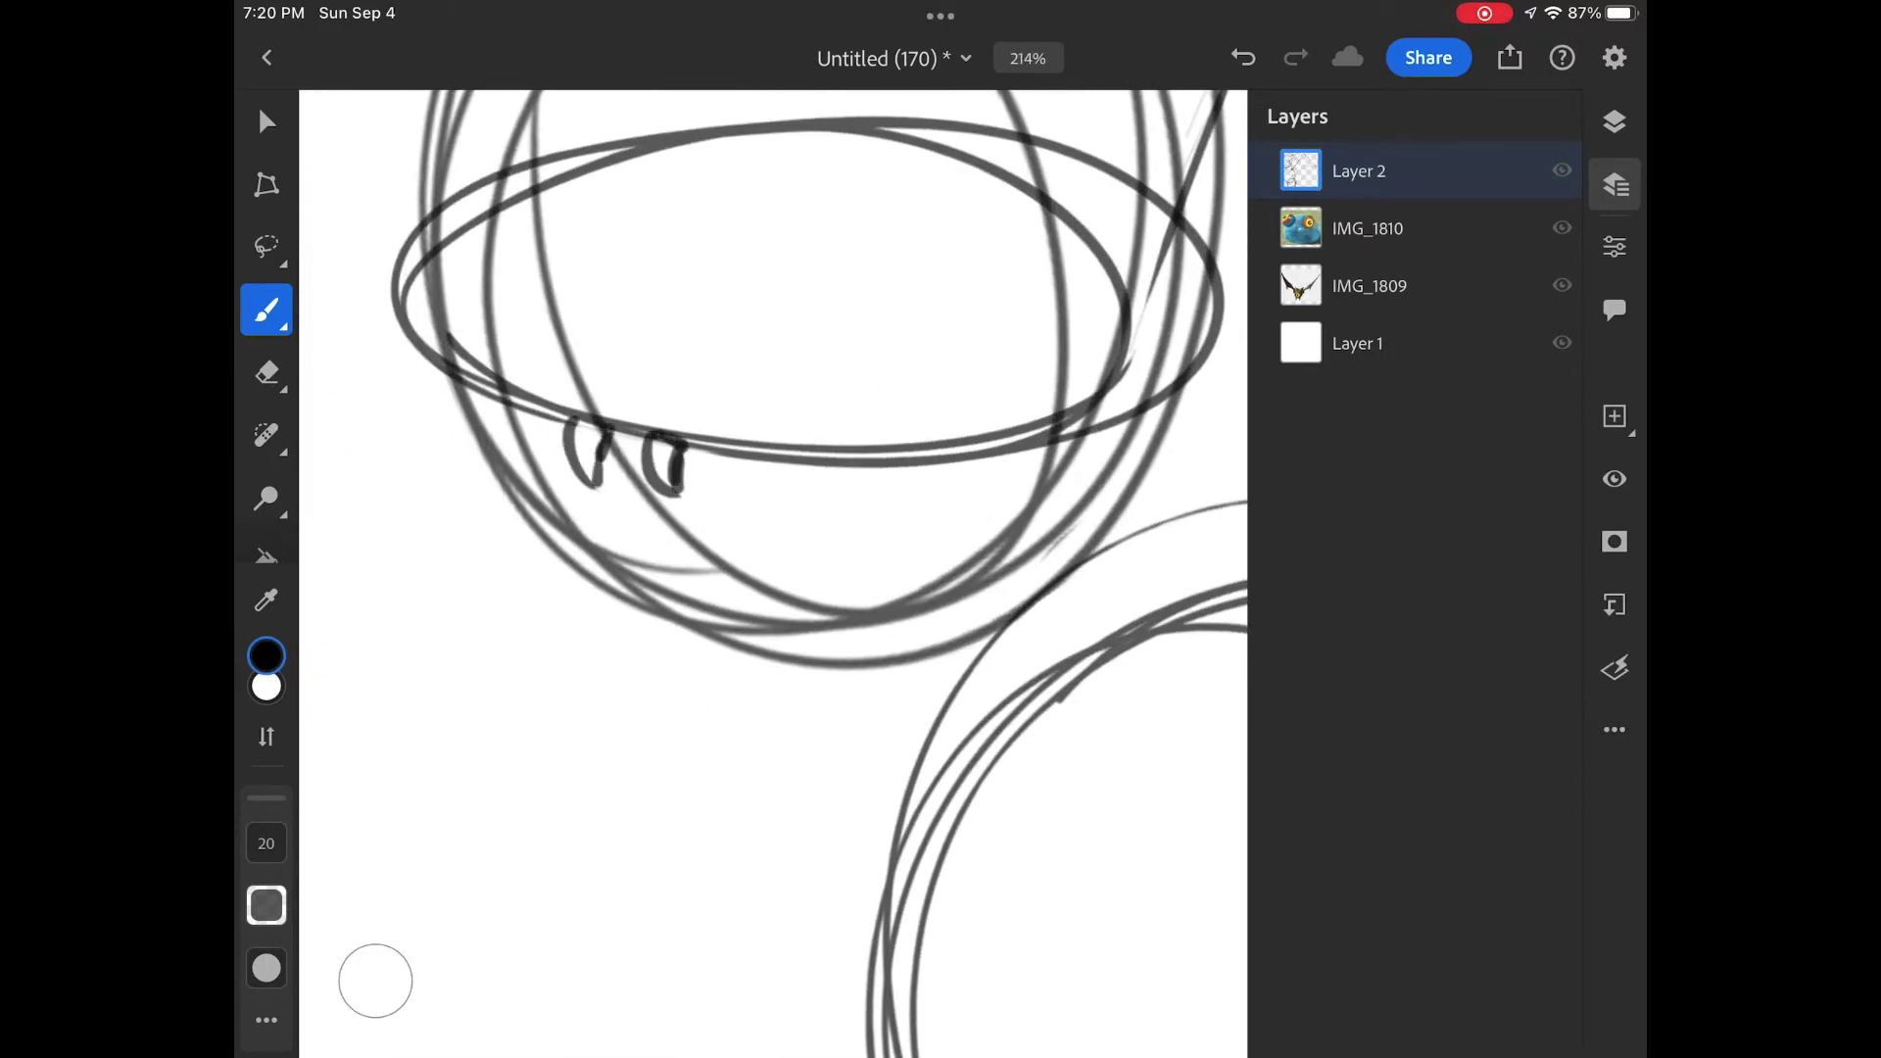
scroll(771, 573, "down", 4)
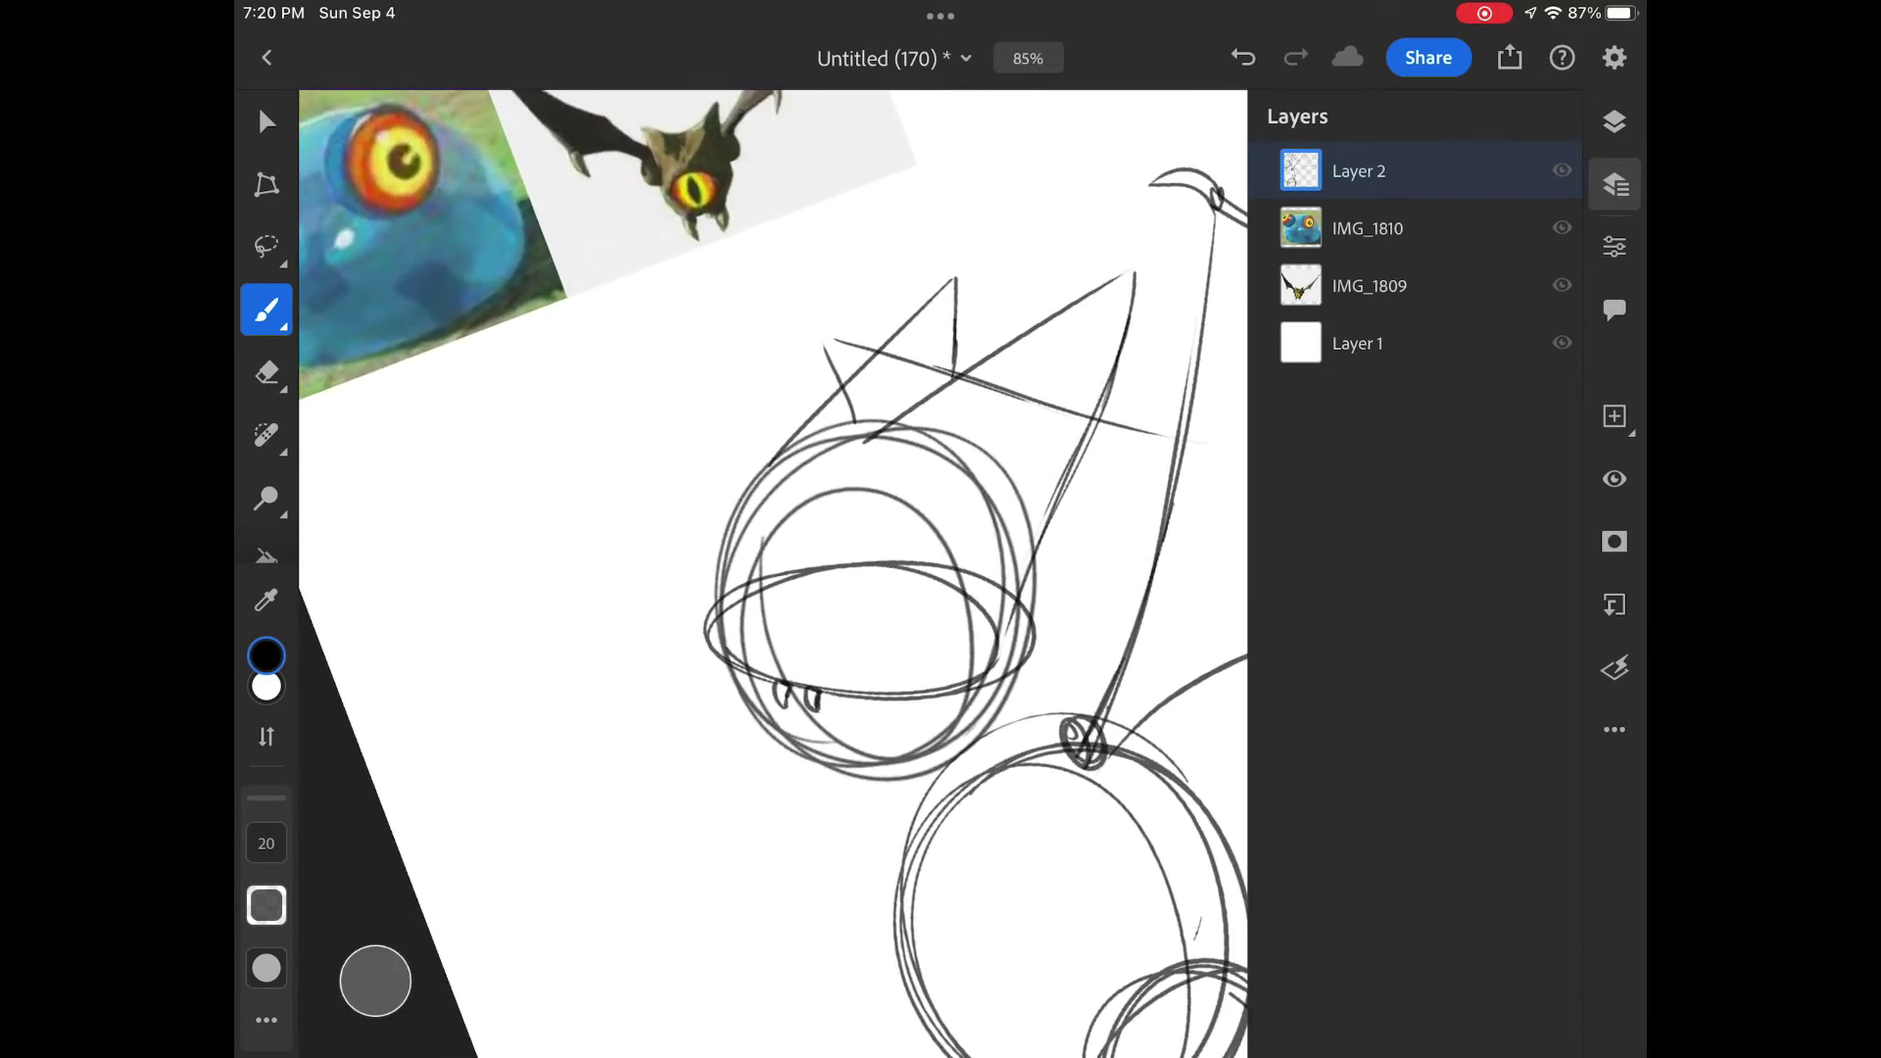
scroll(771, 573, "up", 2)
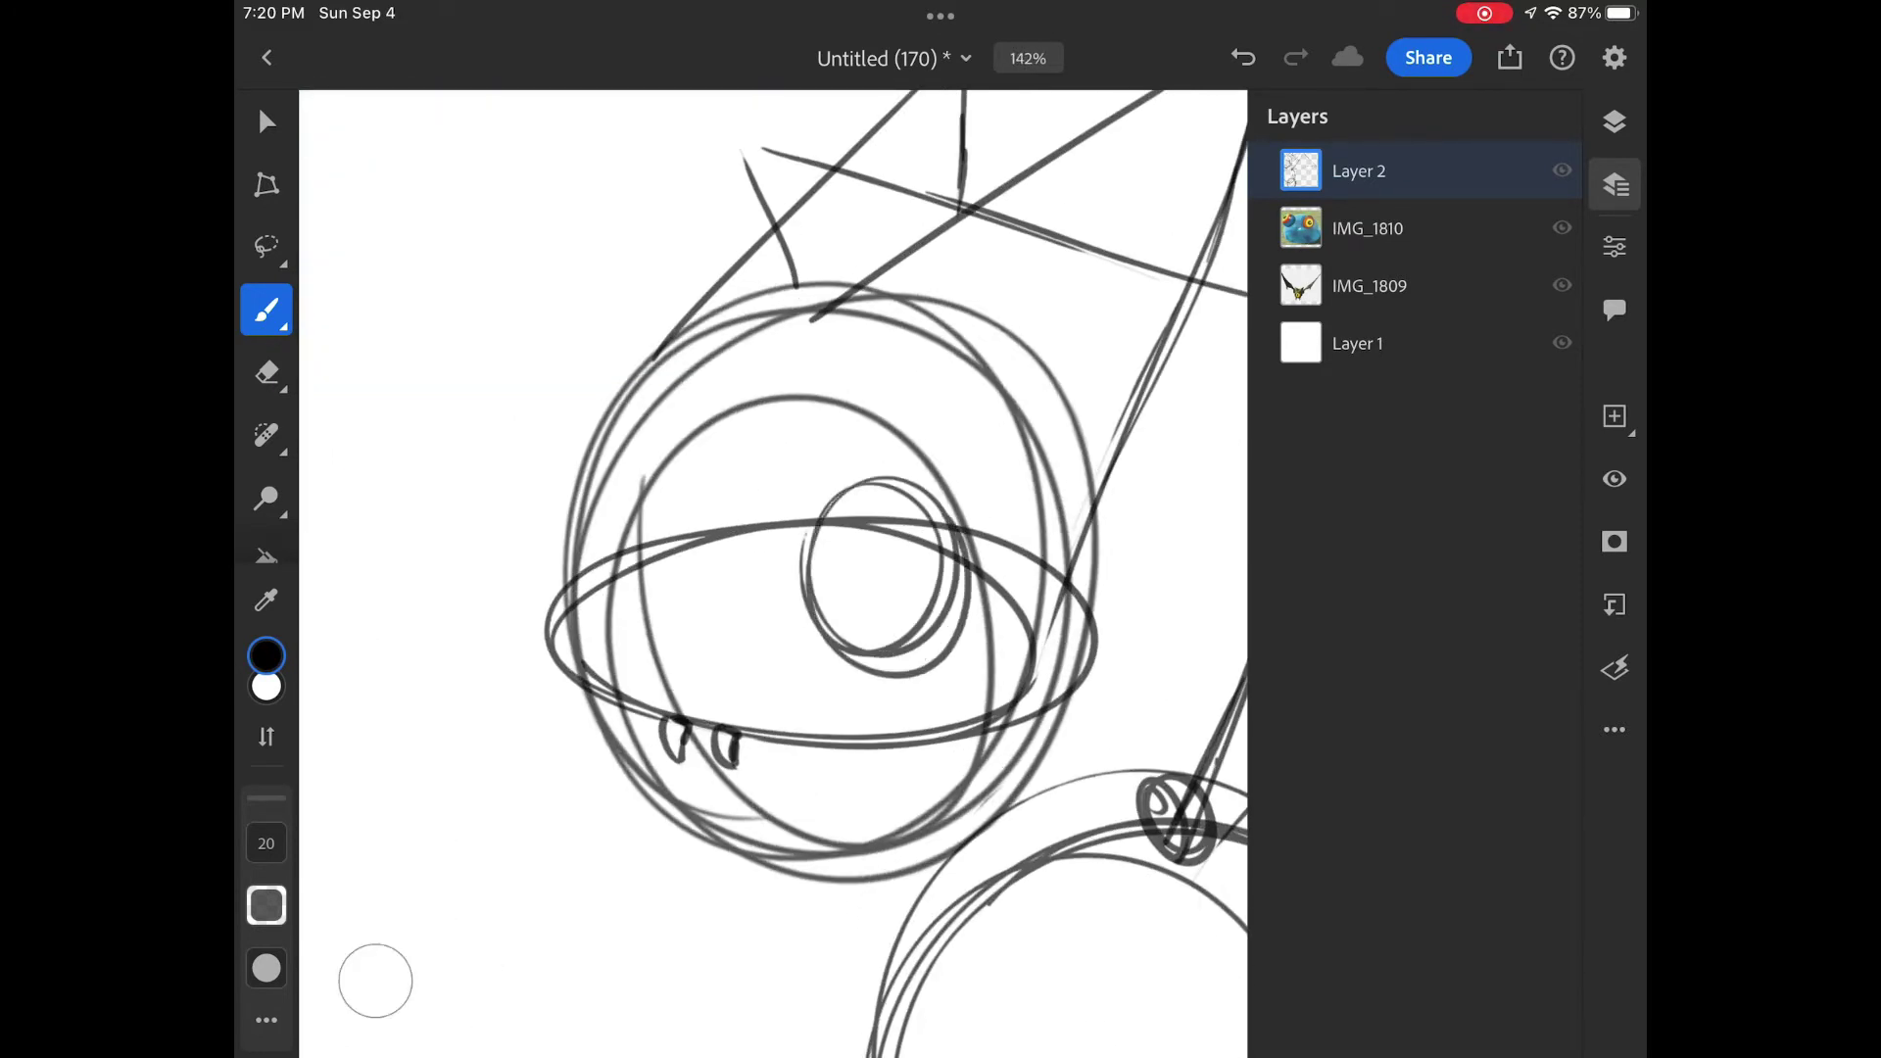
scroll(772, 573, "up", 4)
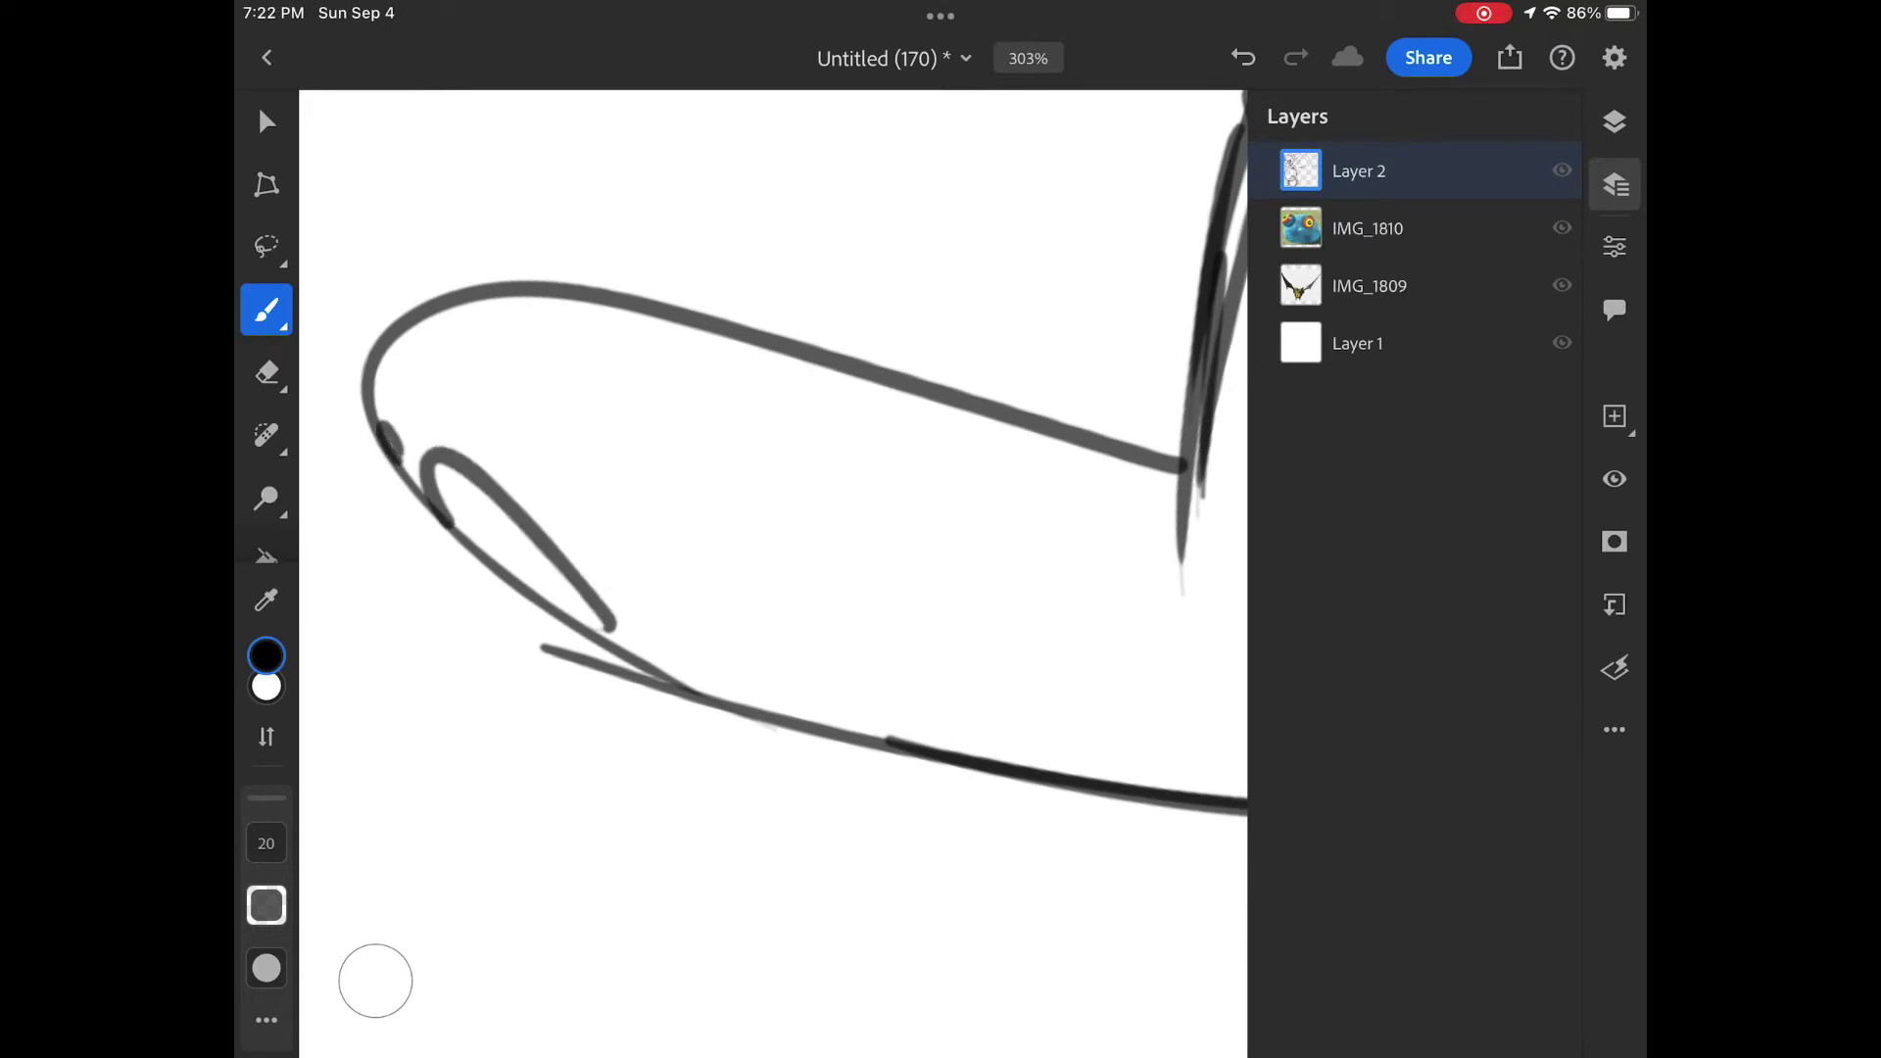
scroll(771, 574, "down", 3)
scroll(772, 575, "down", 2)
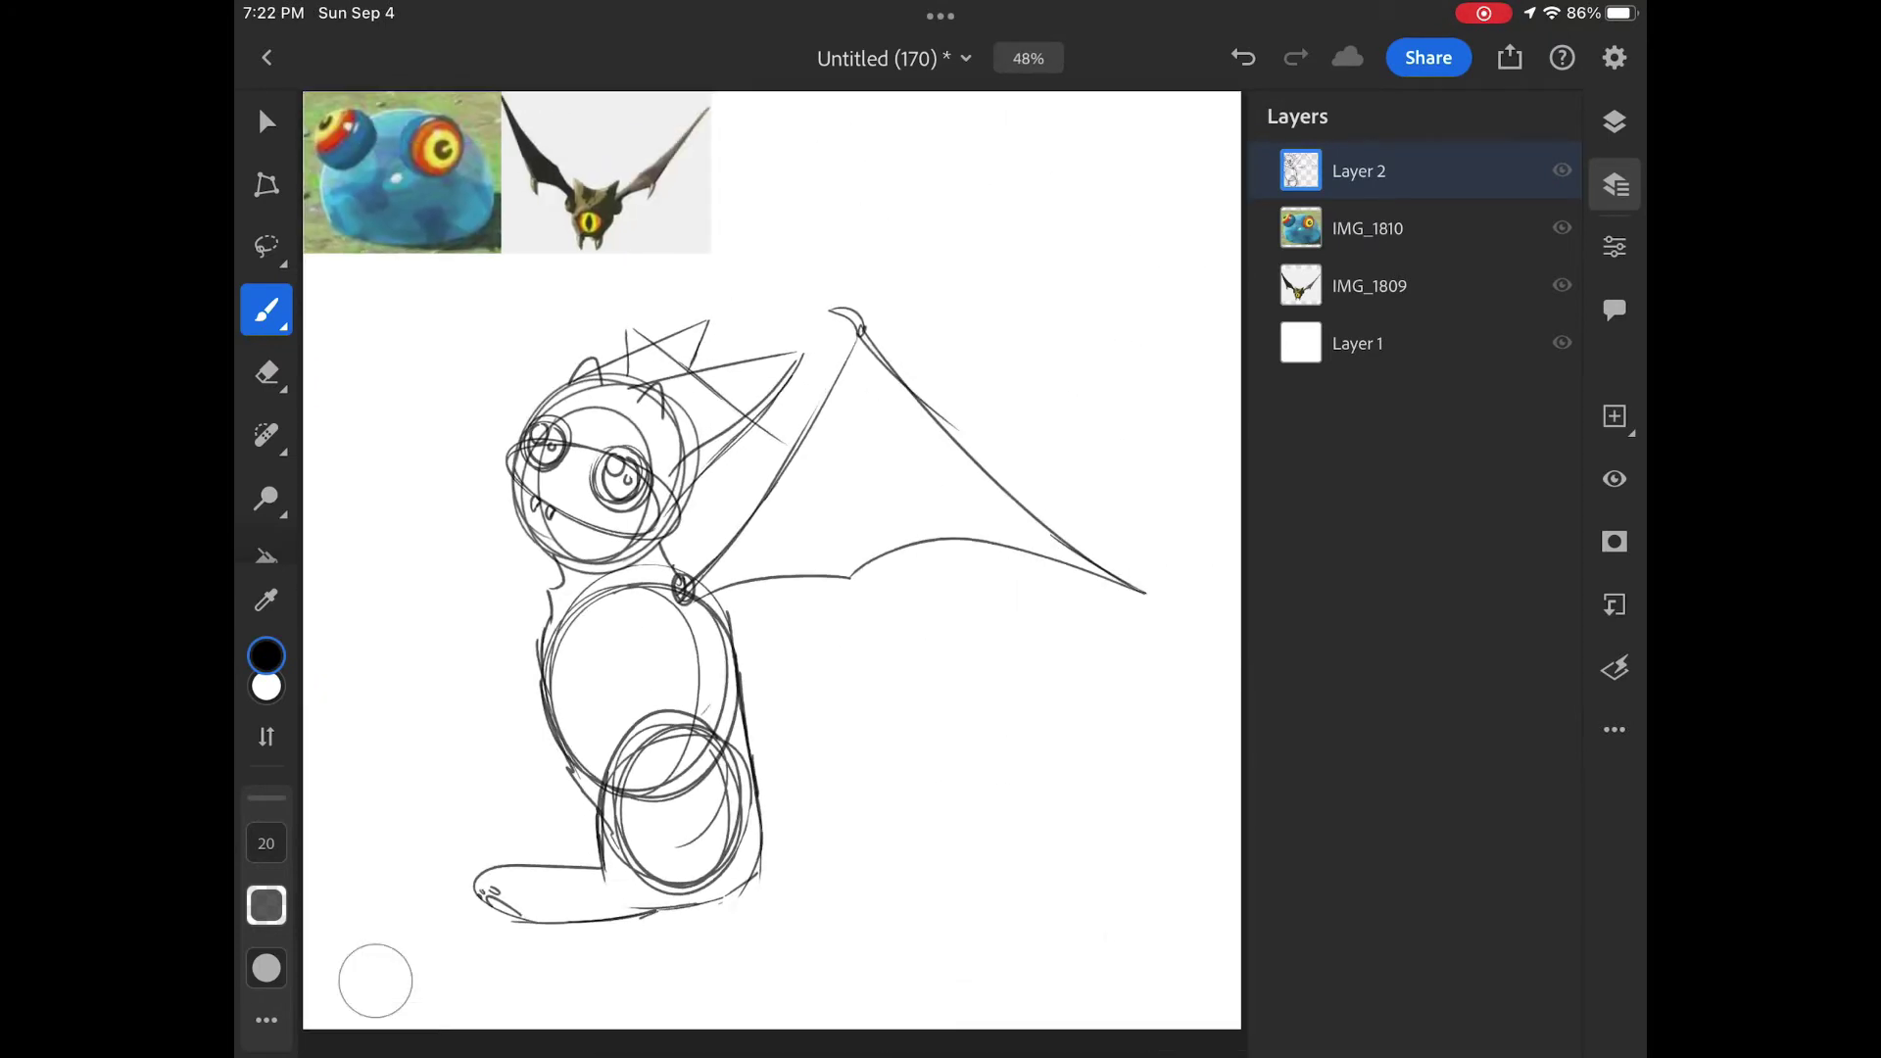
scroll(773, 574, "up", 3)
scroll(773, 573, "down", 3)
scroll(772, 573, "up", 3)
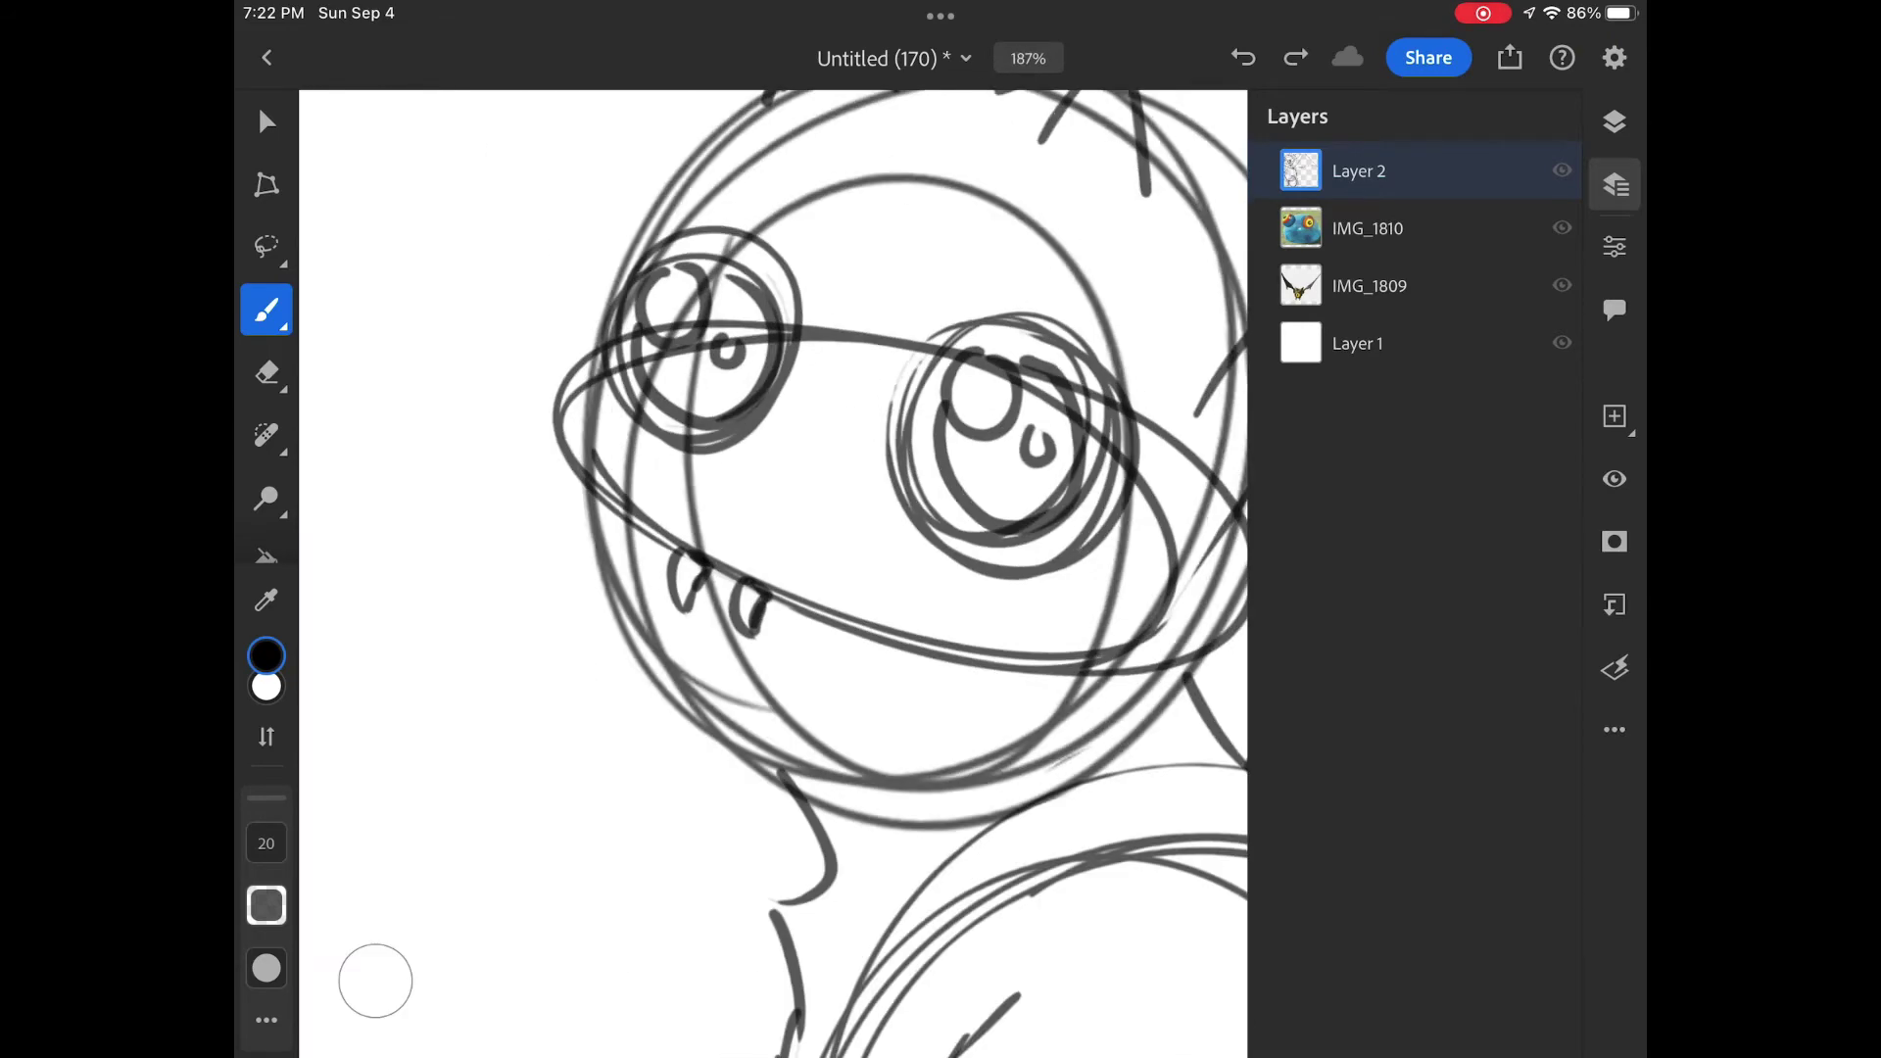
scroll(771, 575, "up", 3)
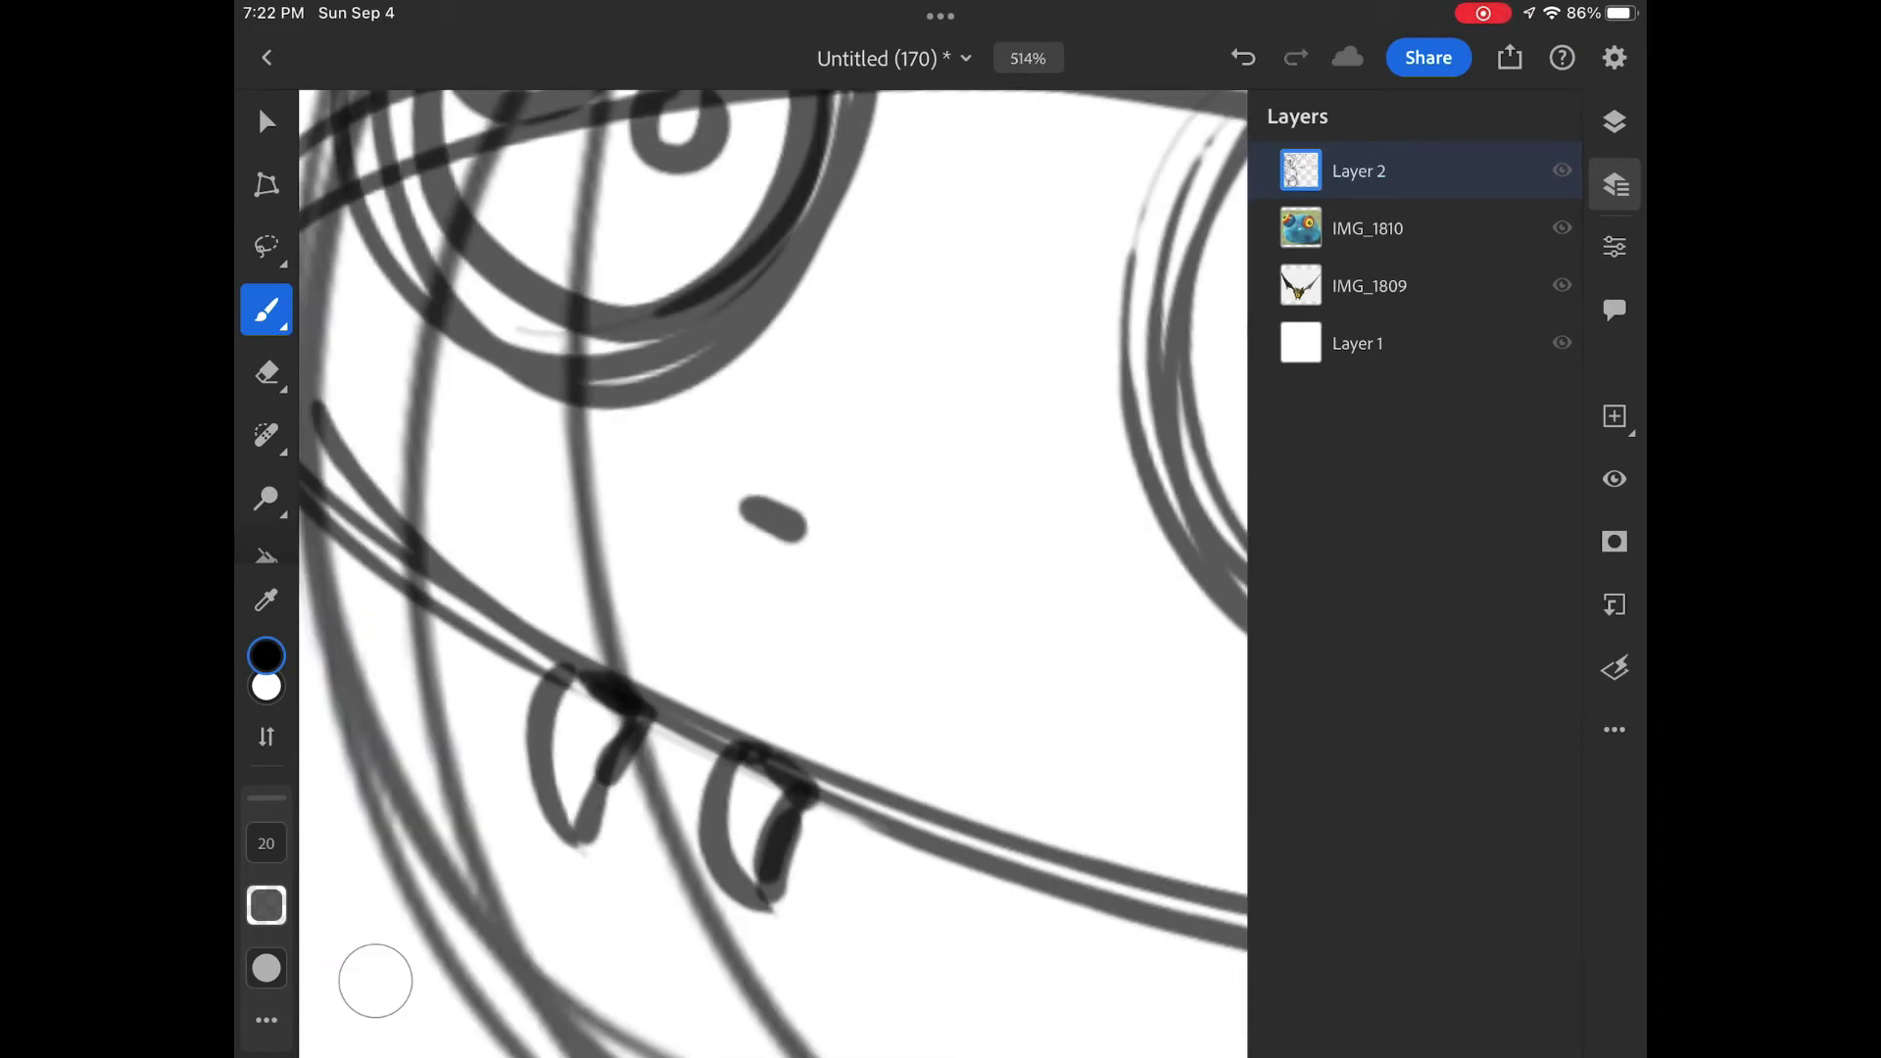
scroll(772, 575, "down", 5)
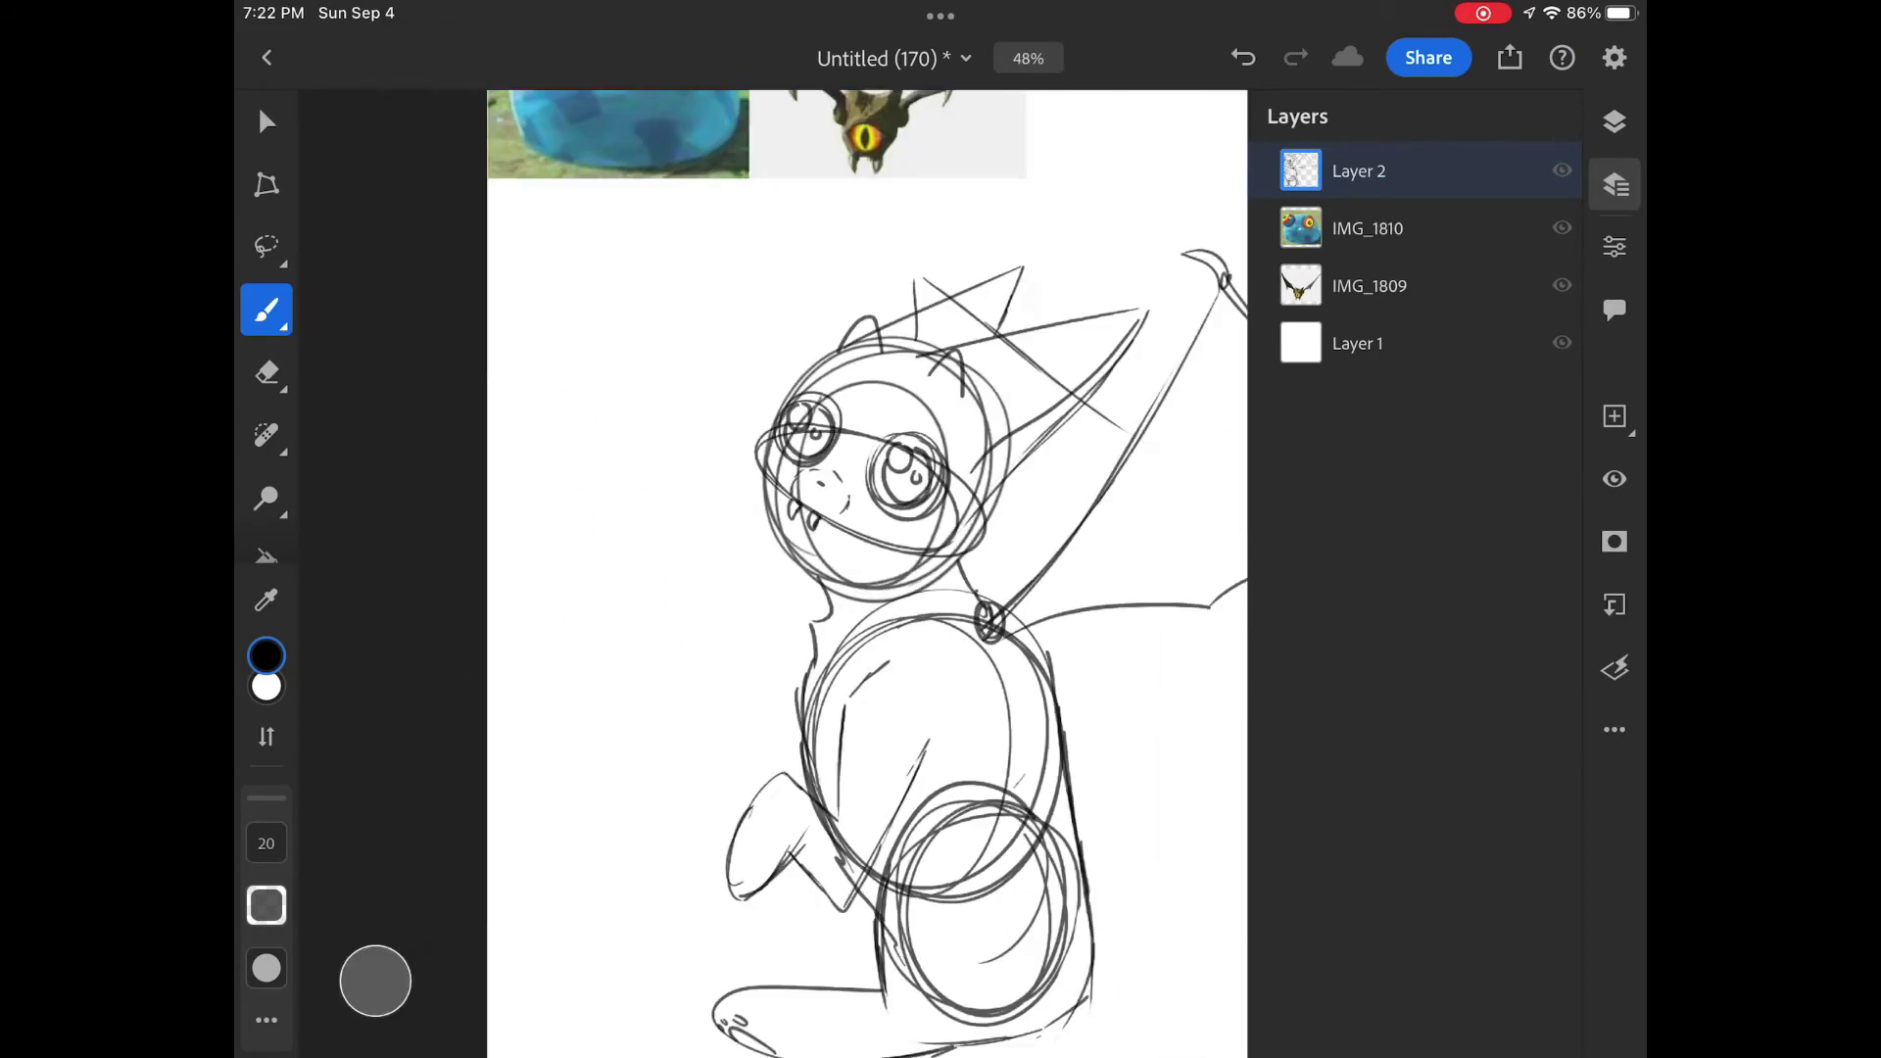
scroll(772, 573, "down", 1)
scroll(772, 575, "up", 2)
scroll(772, 573, "up", 1)
key("e")
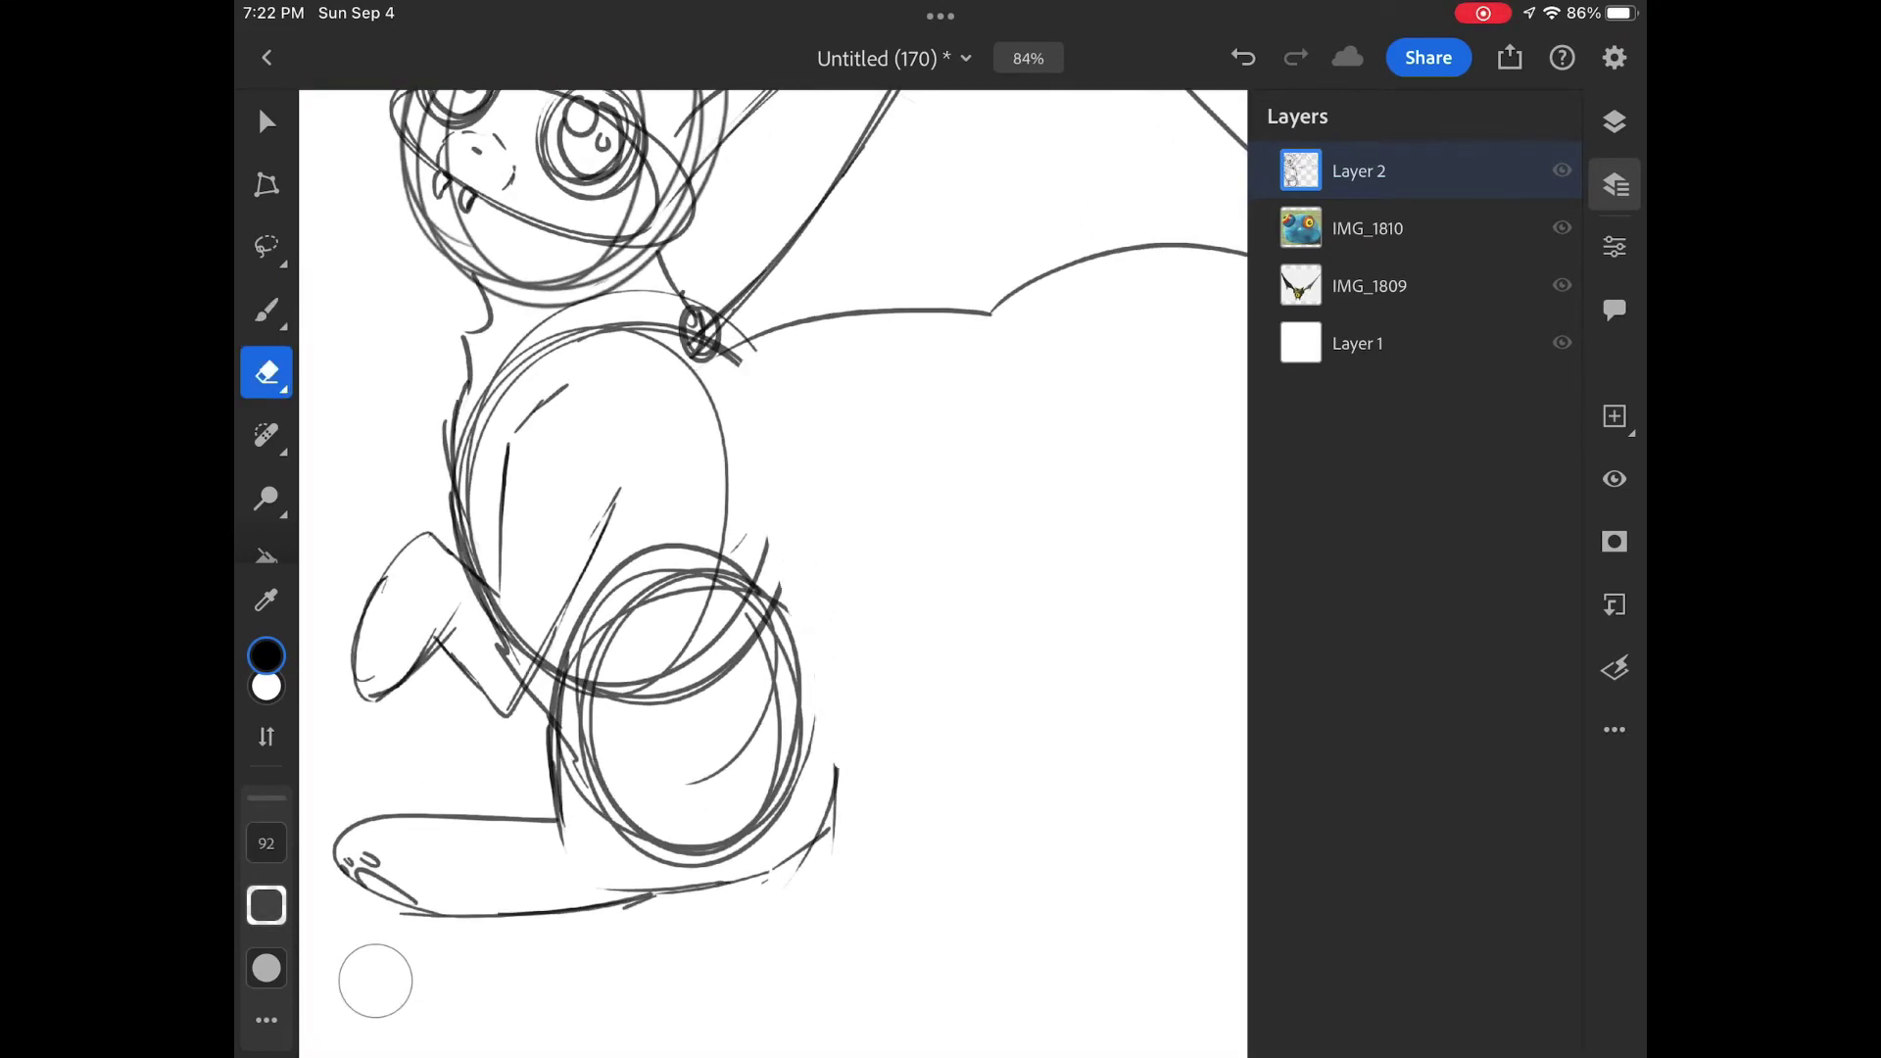
key("b")
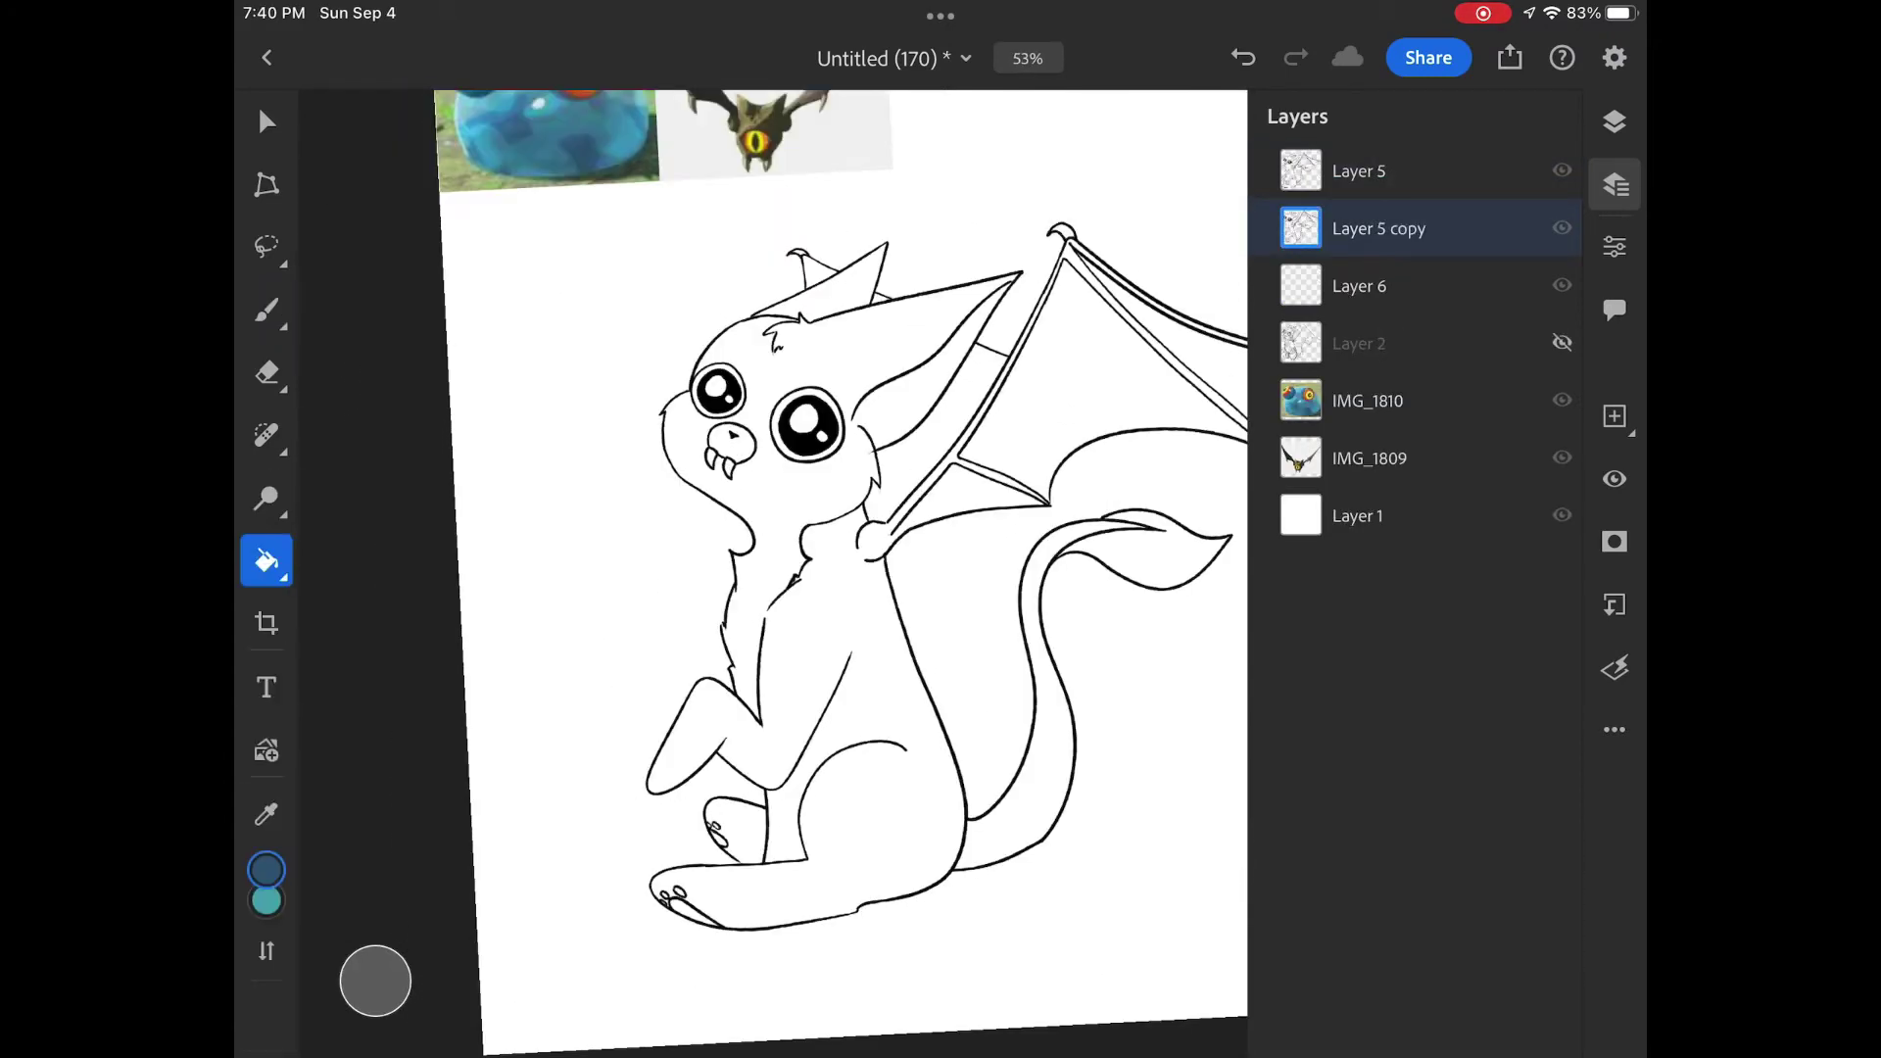
- Bucket-fill the creature's body and head with dark blue on Layer 5 copy
left_click(824, 661)
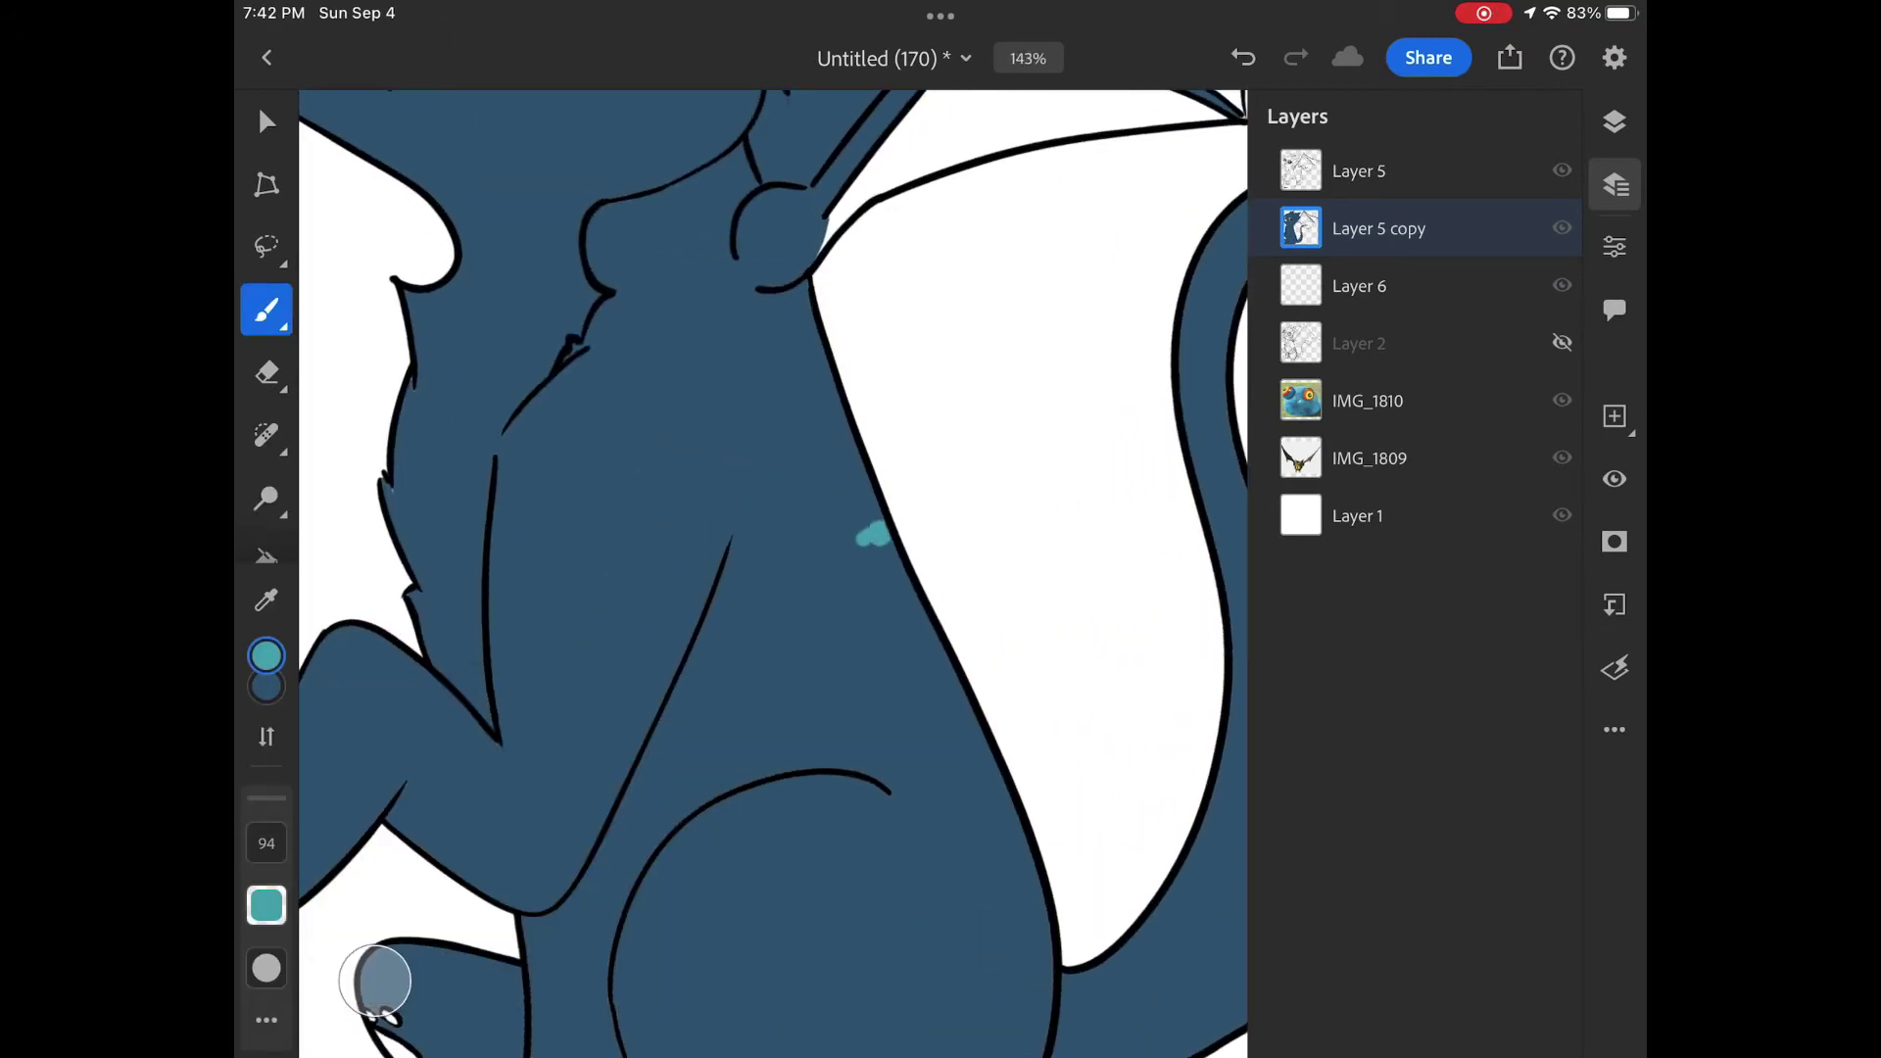
- Paint a long teal marking down the body and a light-teal marking on the tail
mouse_move(874, 537)
left_mouse_down()
mouse_move(686, 451)
mouse_move(588, 688)
mouse_move(869, 636)
left_mouse_up()
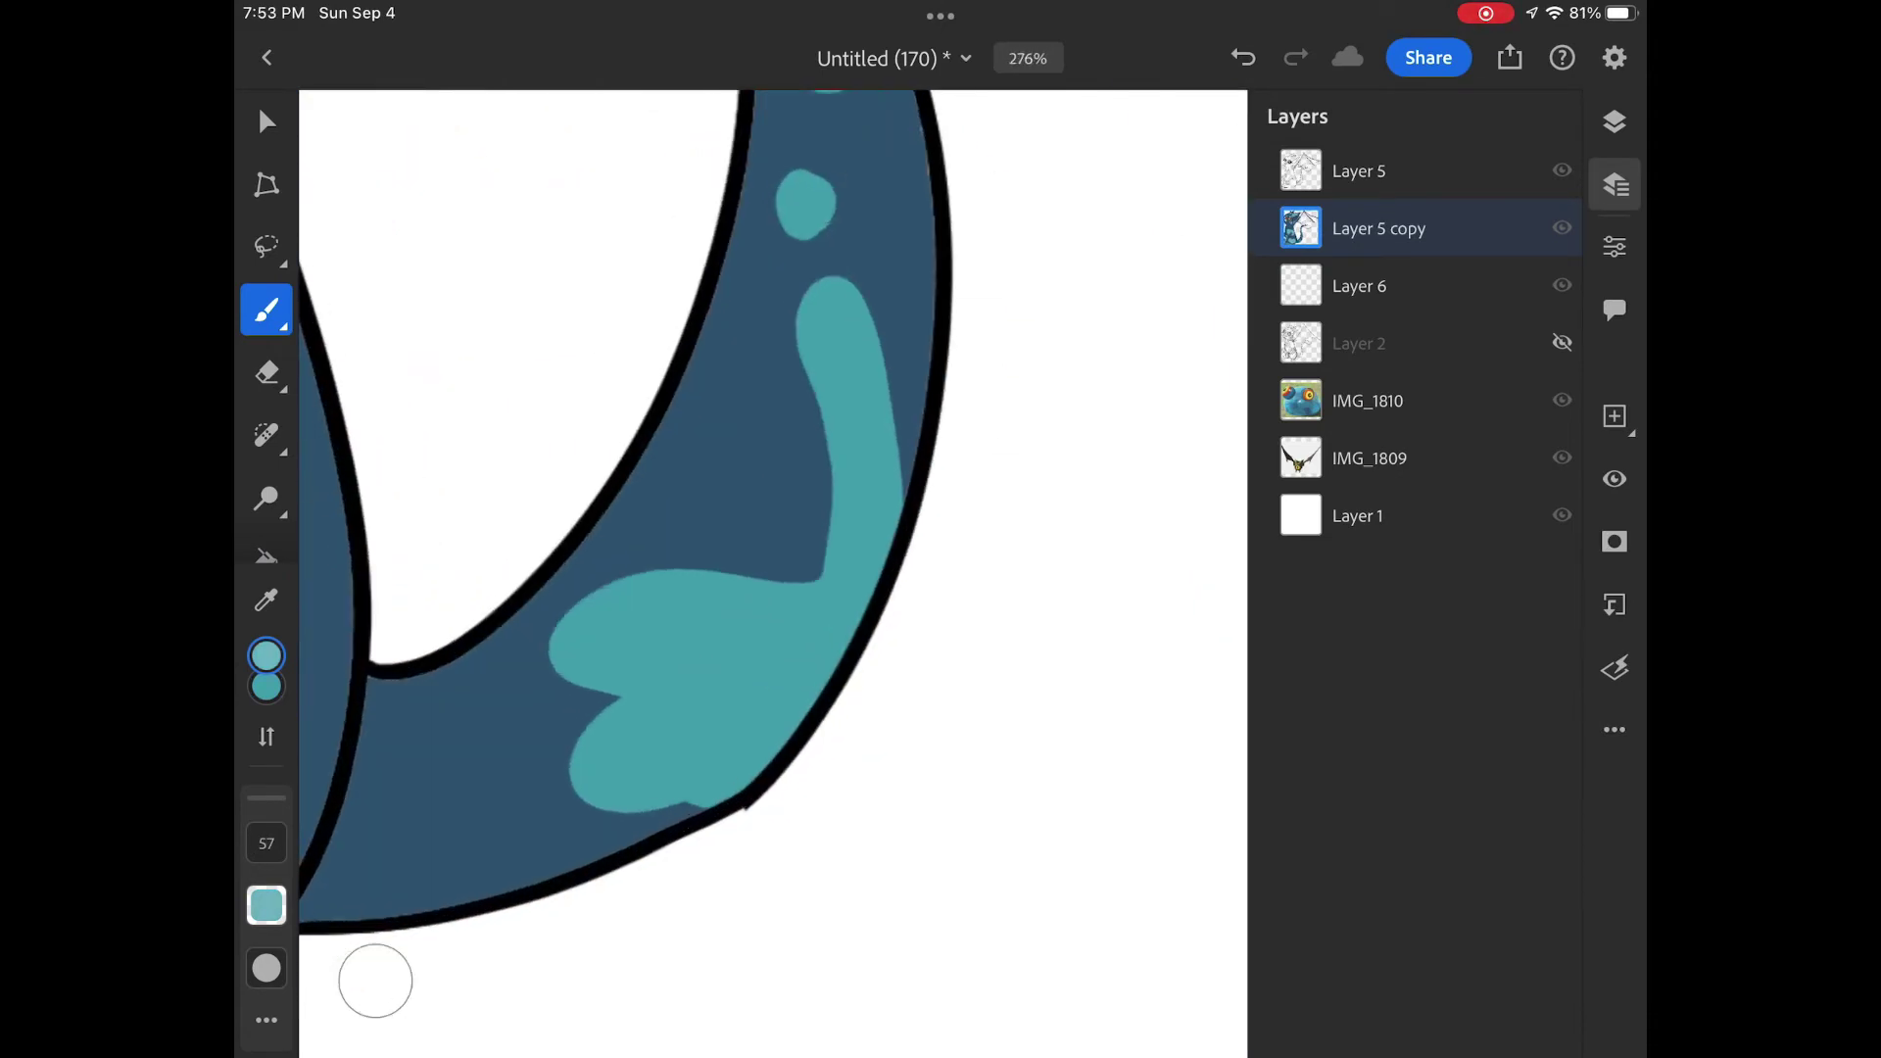
mouse_move(558, 566)
left_mouse_down()
mouse_move(411, 589)
mouse_move(514, 690)
mouse_move(383, 854)
mouse_move(676, 802)
mouse_move(618, 559)
mouse_move(589, 764)
left_mouse_up()
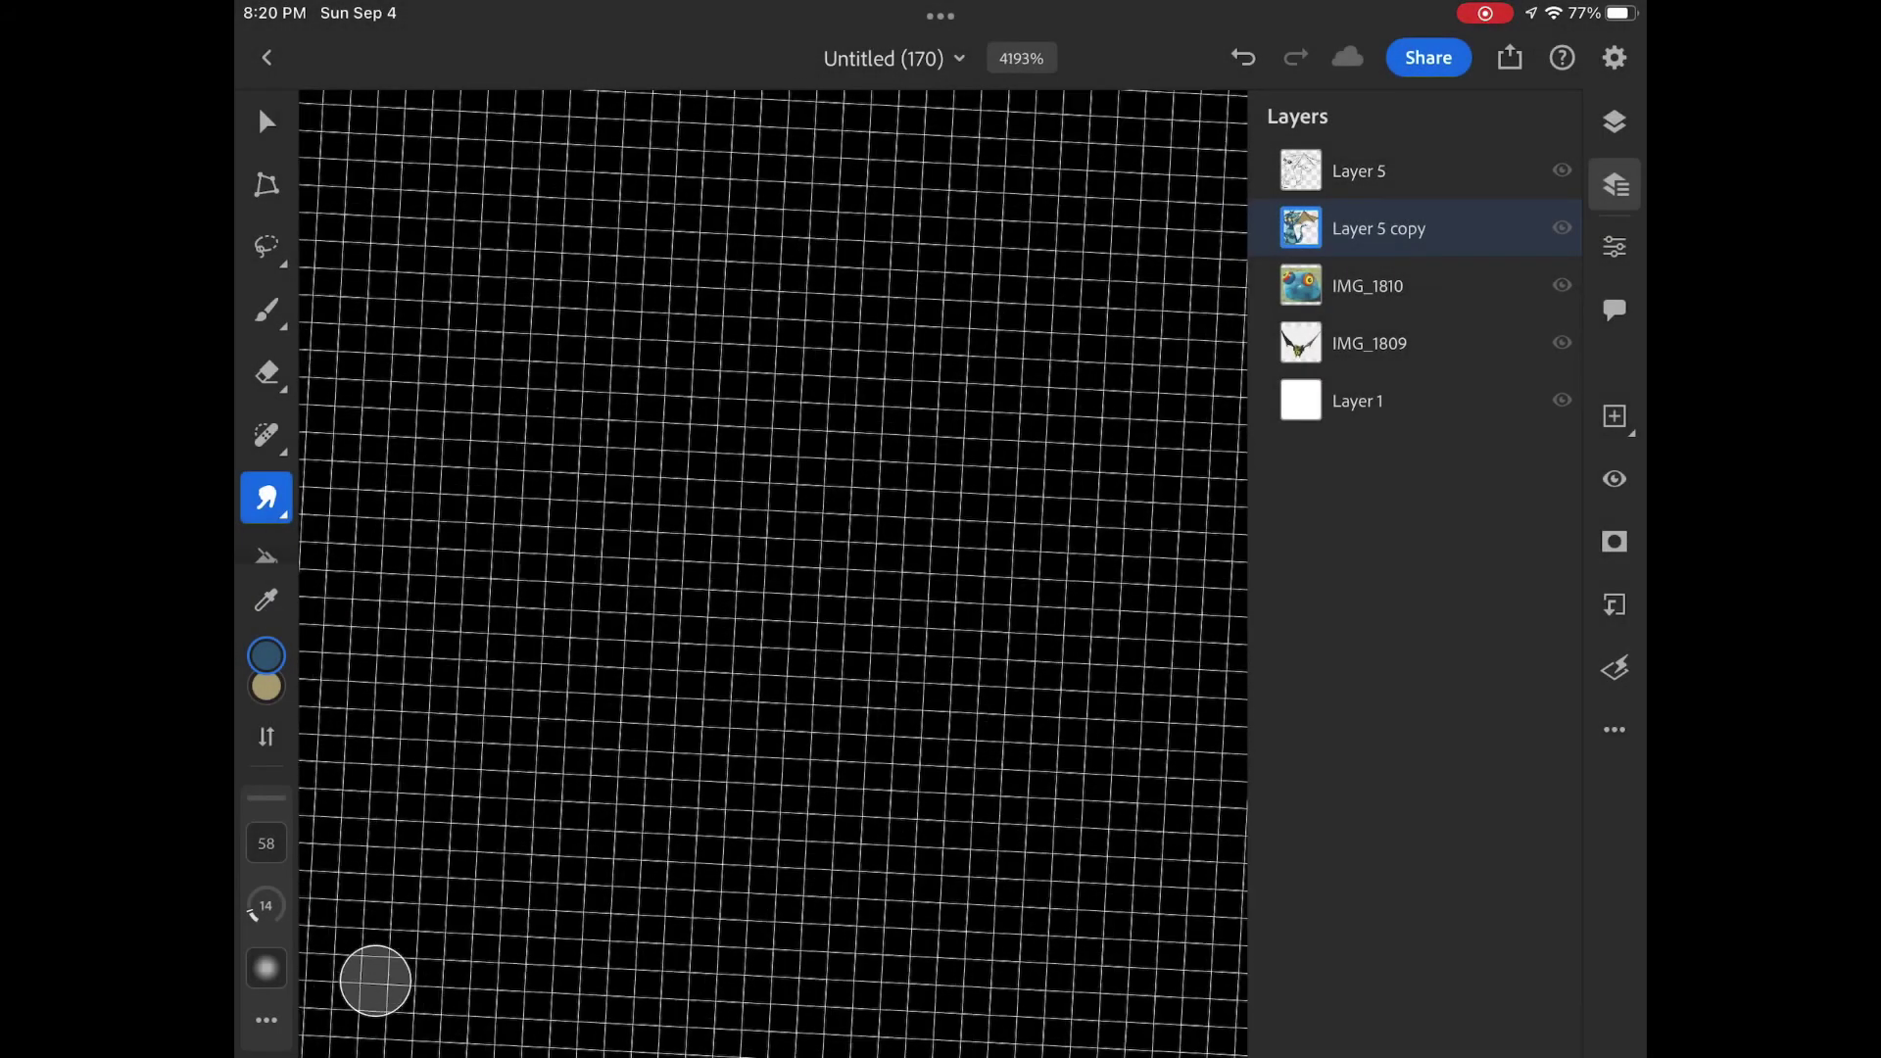
scroll(772, 574, "down", 5)
scroll(772, 573, "down", 5)
scroll(771, 573, "down", 5)
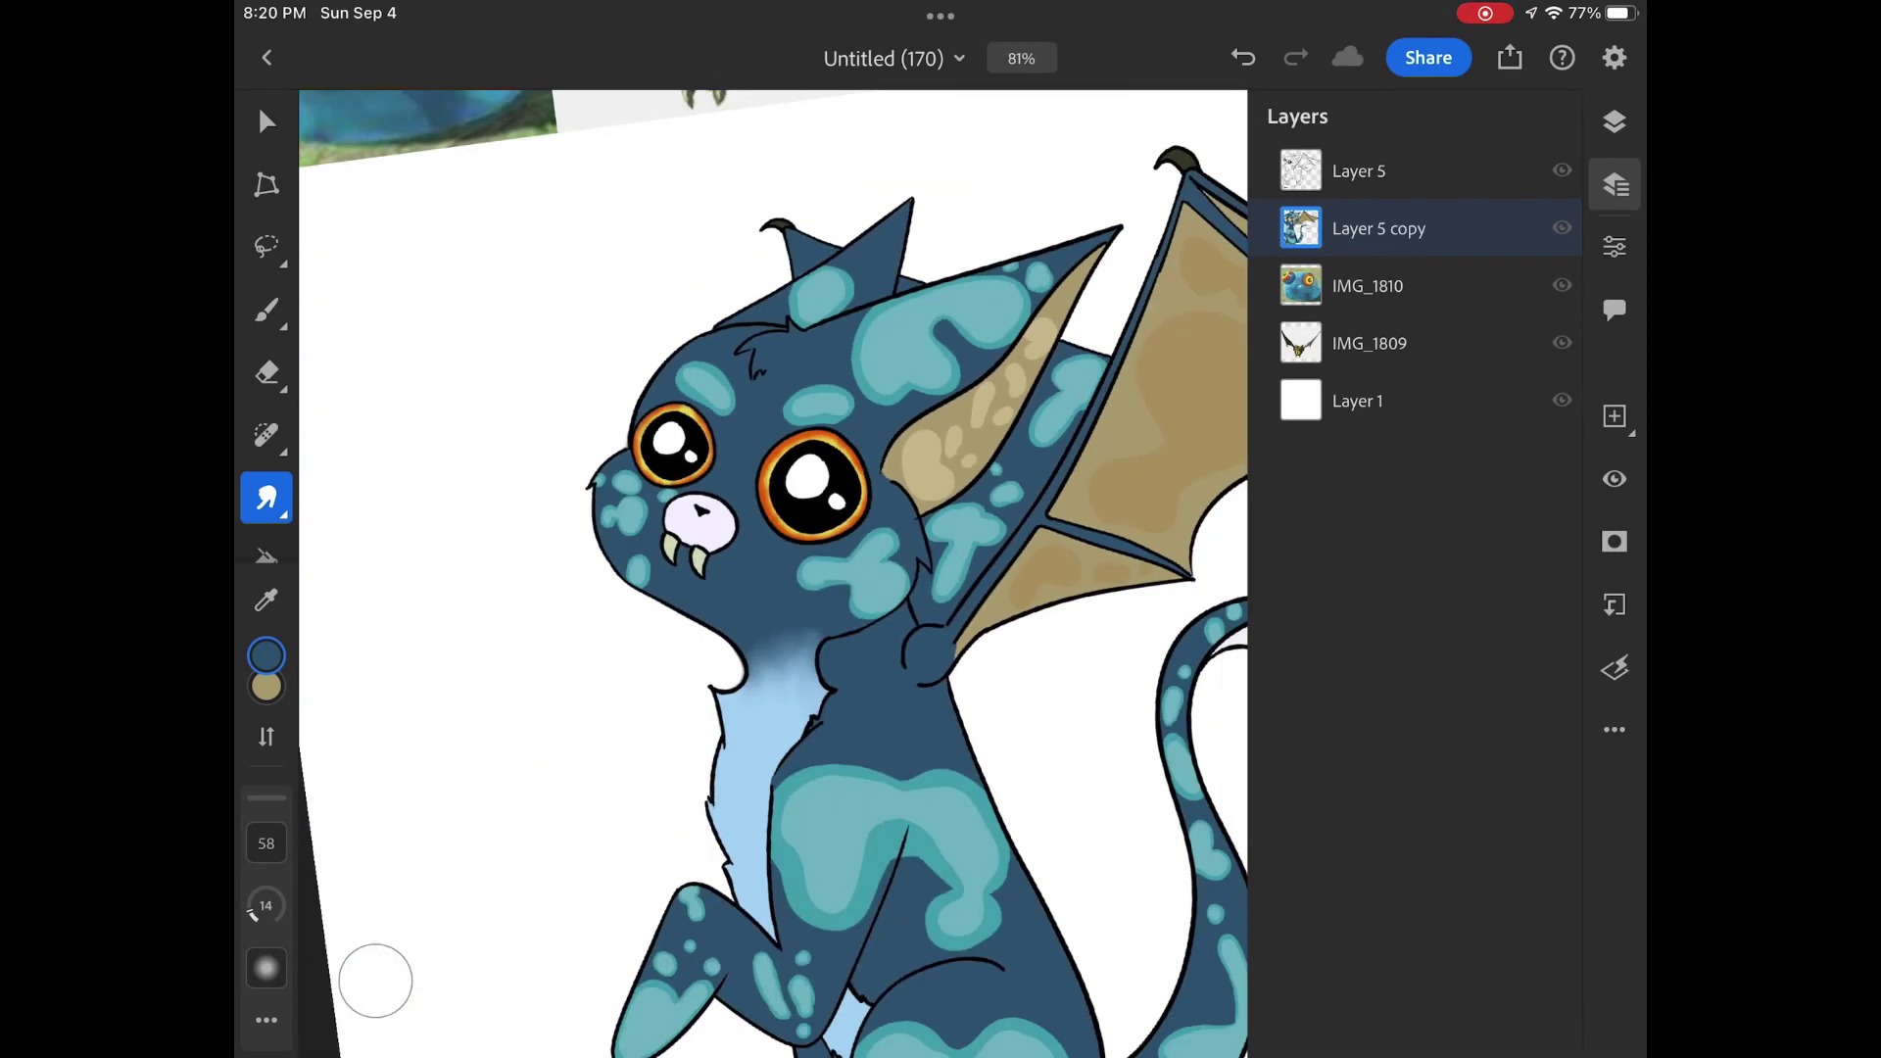
scroll(771, 573, "down", 3)
scroll(772, 573, "up", 1)
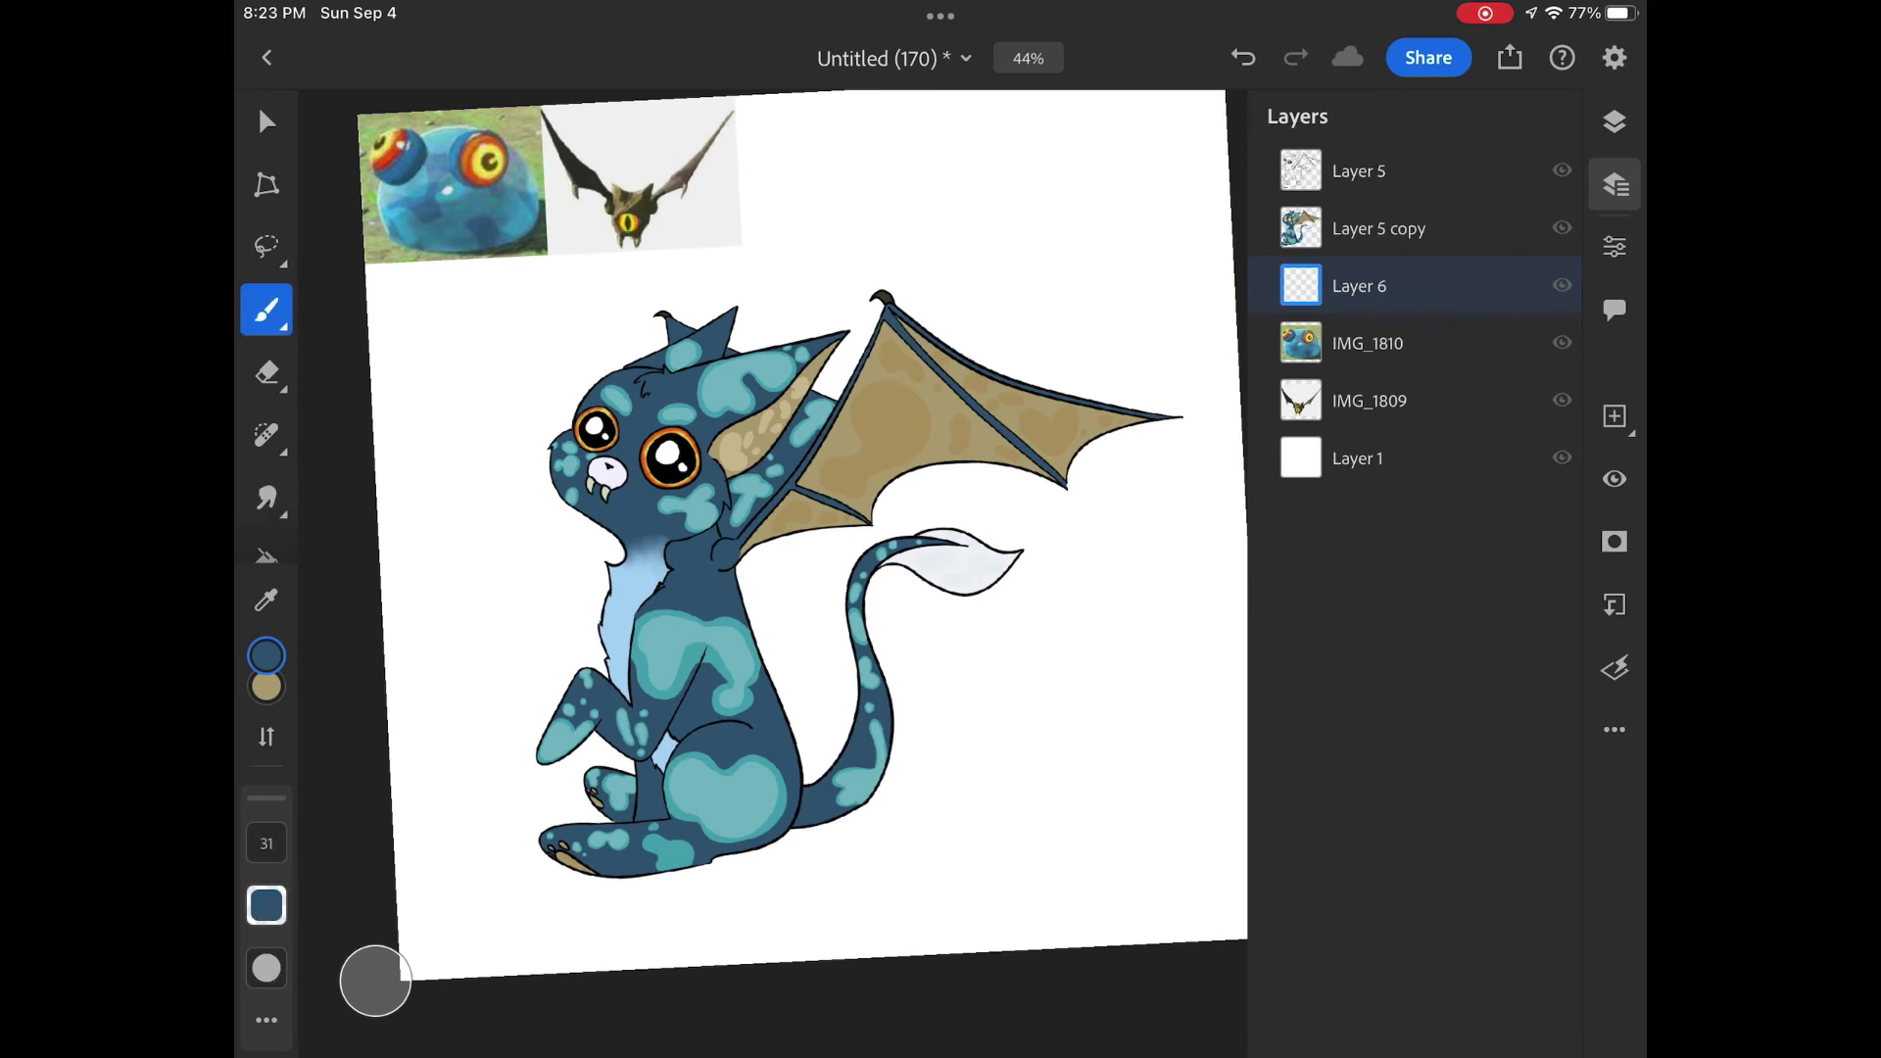
scroll(472, 617, "down", 2)
scroll(472, 618, "down", 3)
scroll(472, 618, "down", 3)
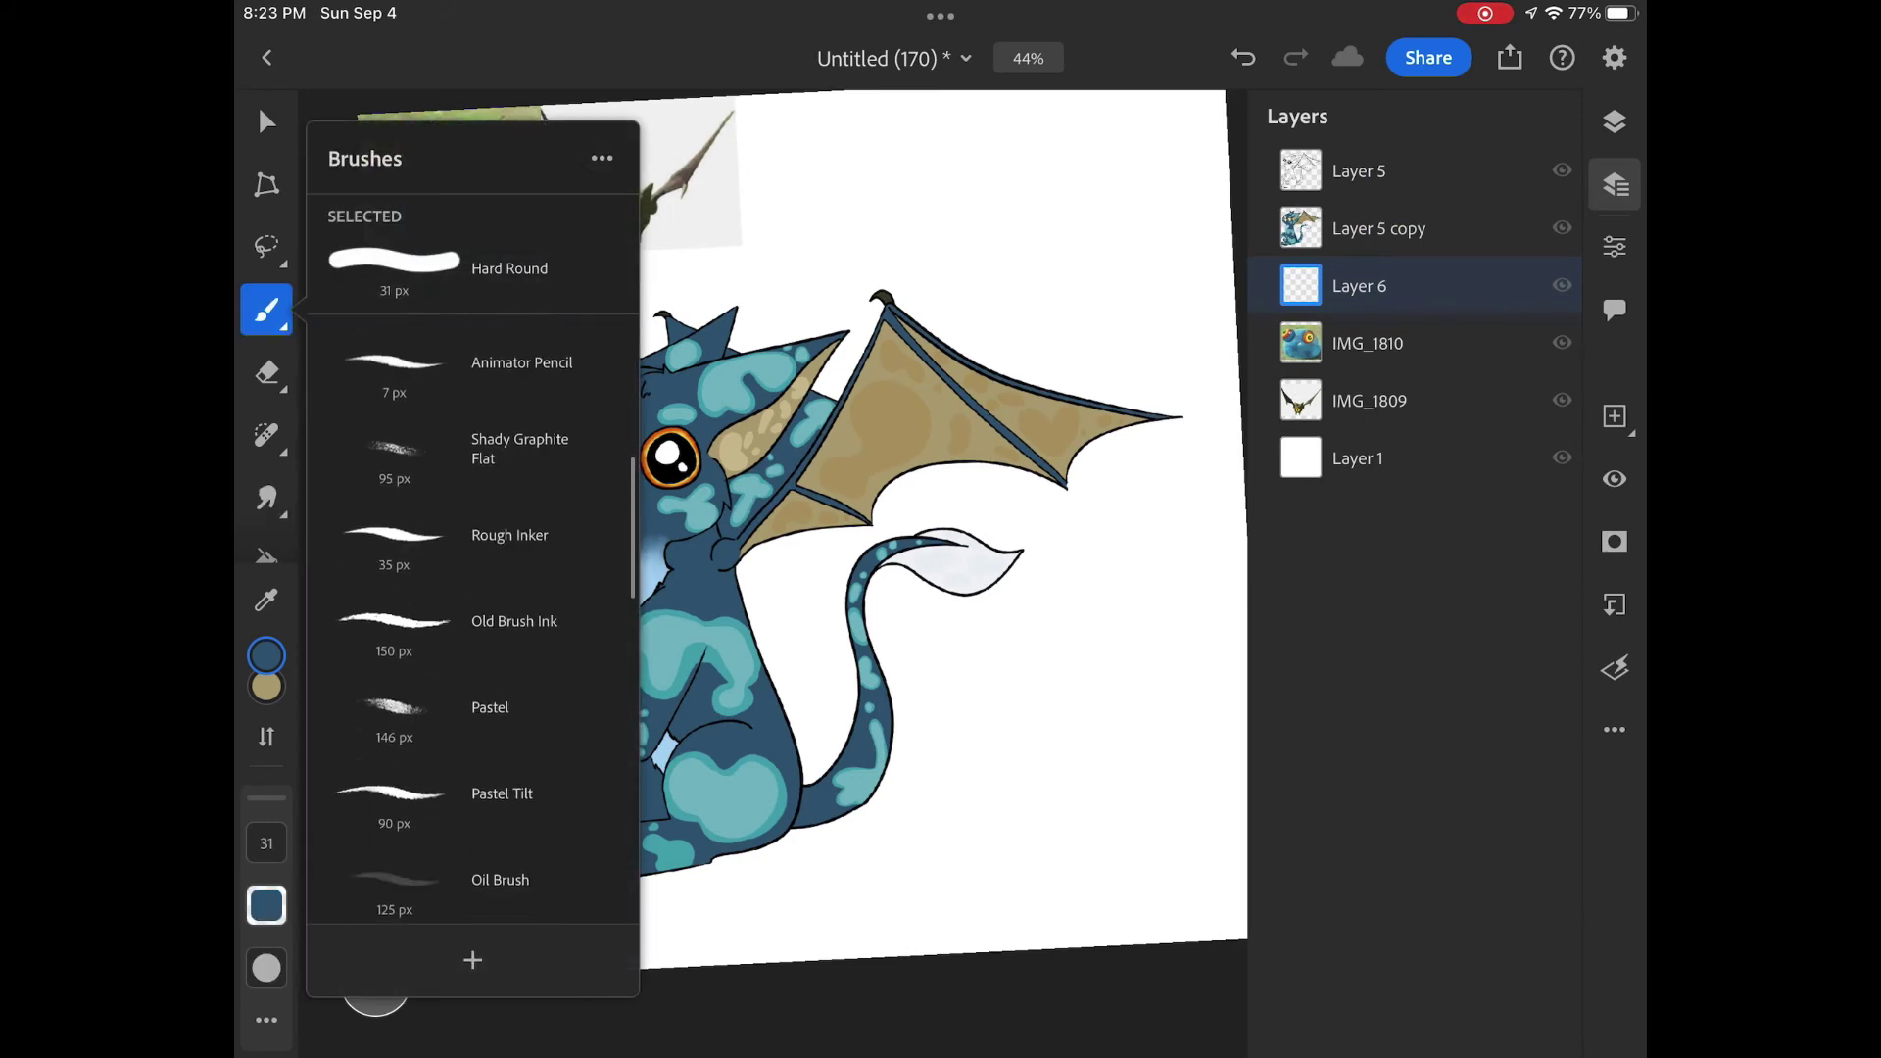
scroll(471, 618, "down", 2)
scroll(473, 617, "down", 3)
scroll(472, 618, "down", 3)
- Paint a broad grey watercolor wash behind the creature
left_click(441, 765)
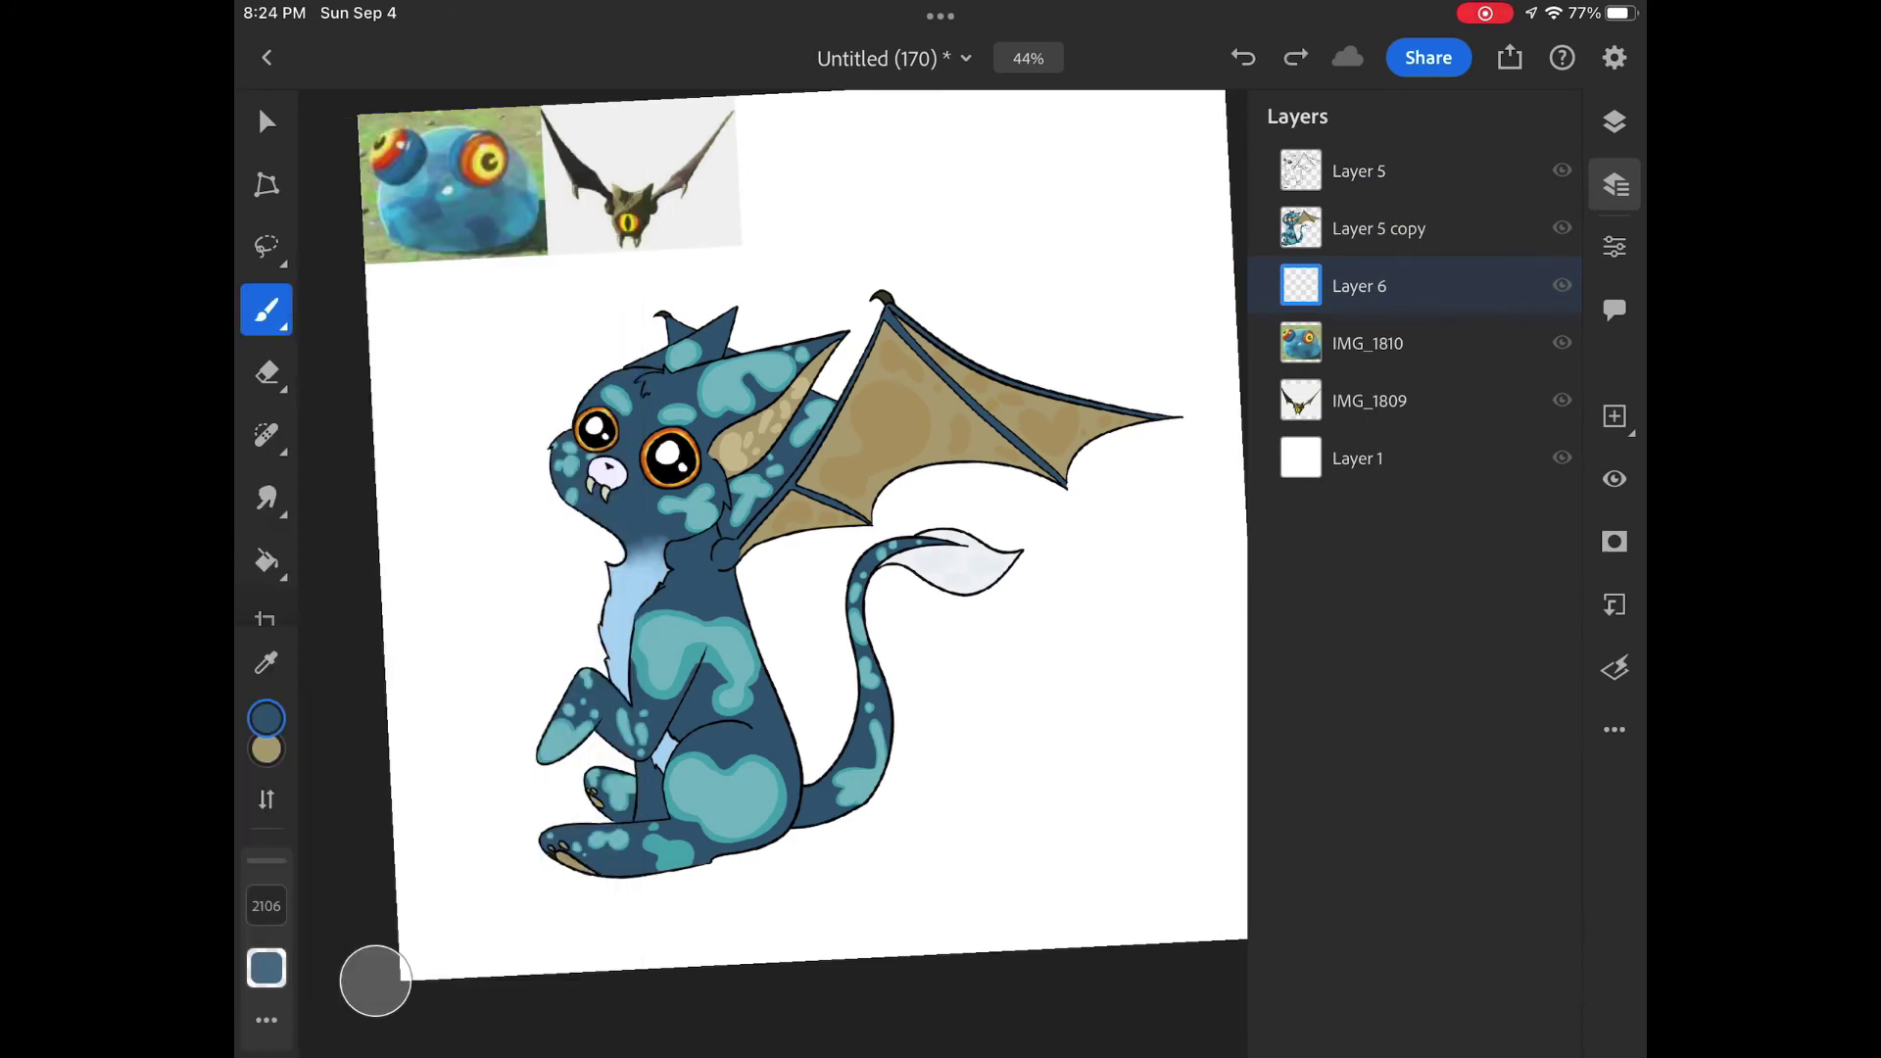
left_click_drag(1030, 221, 500, 412)
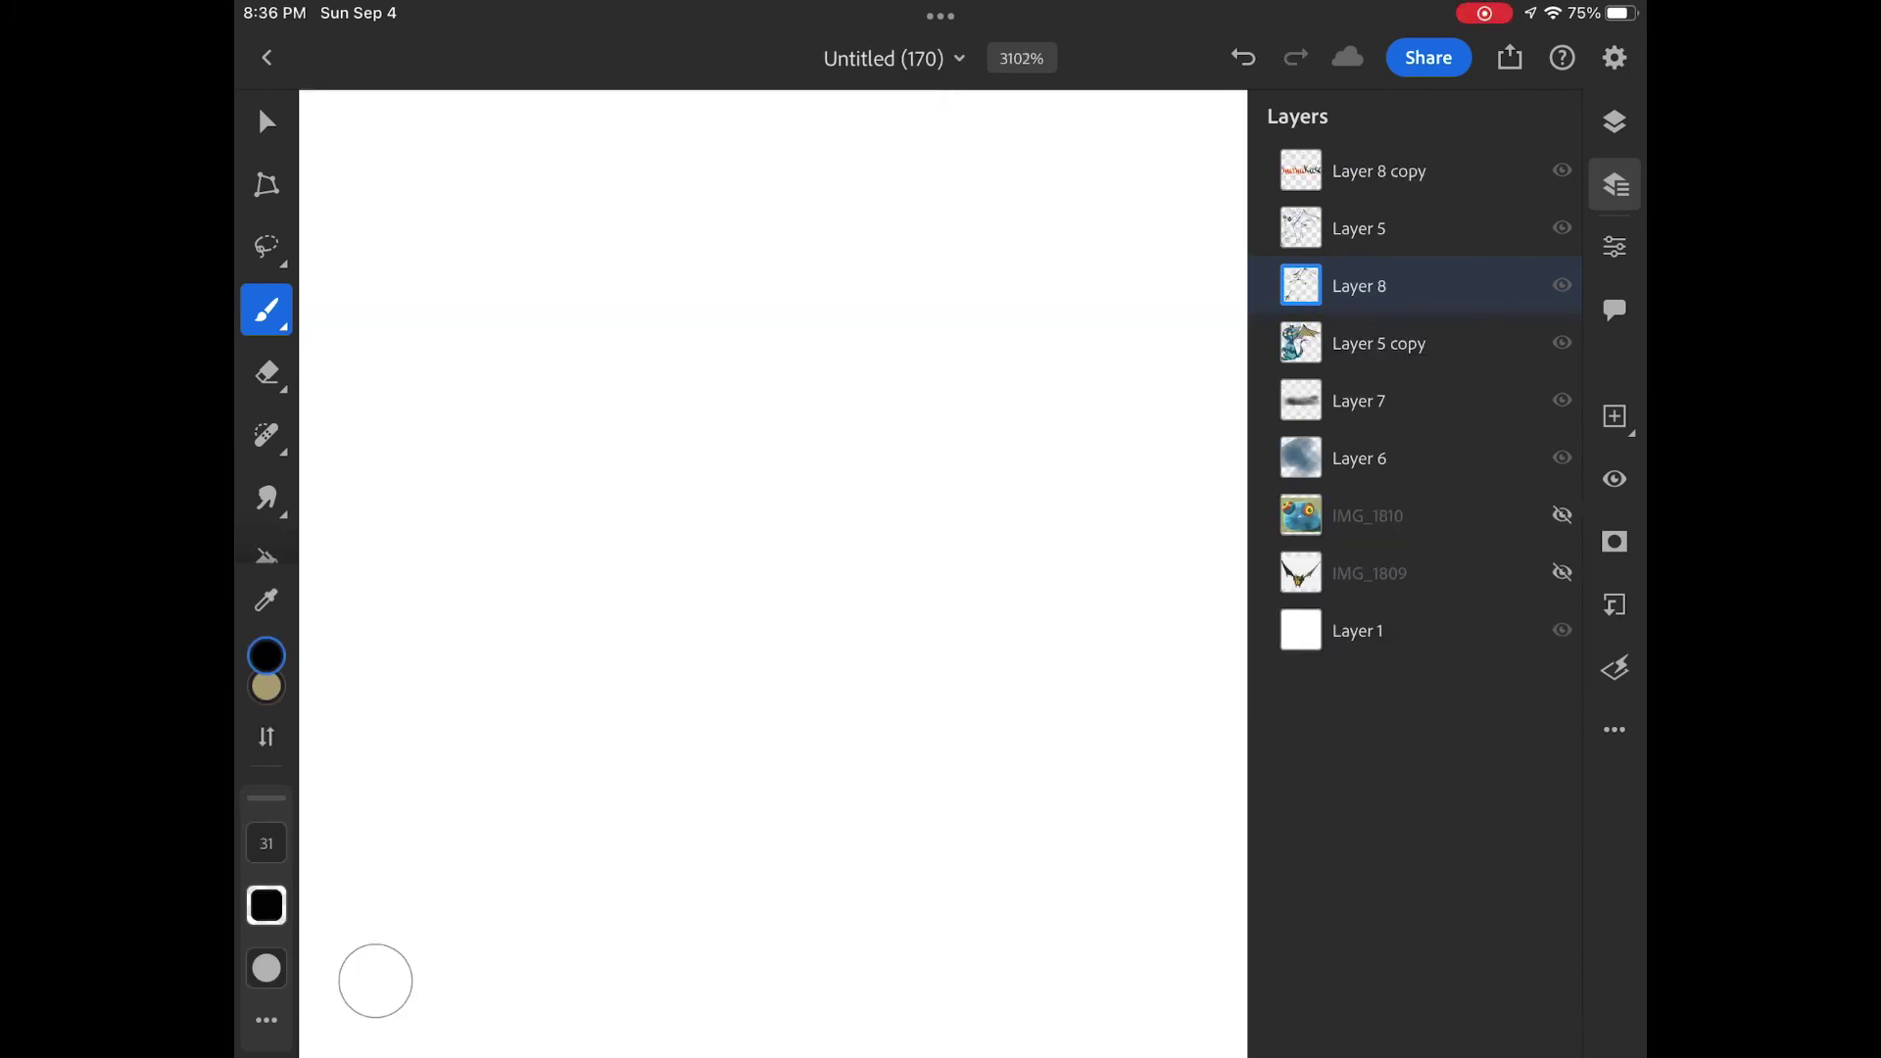
scroll(771, 574, "down", 5)
scroll(772, 573, "down", 5)
scroll(771, 573, "down", 5)
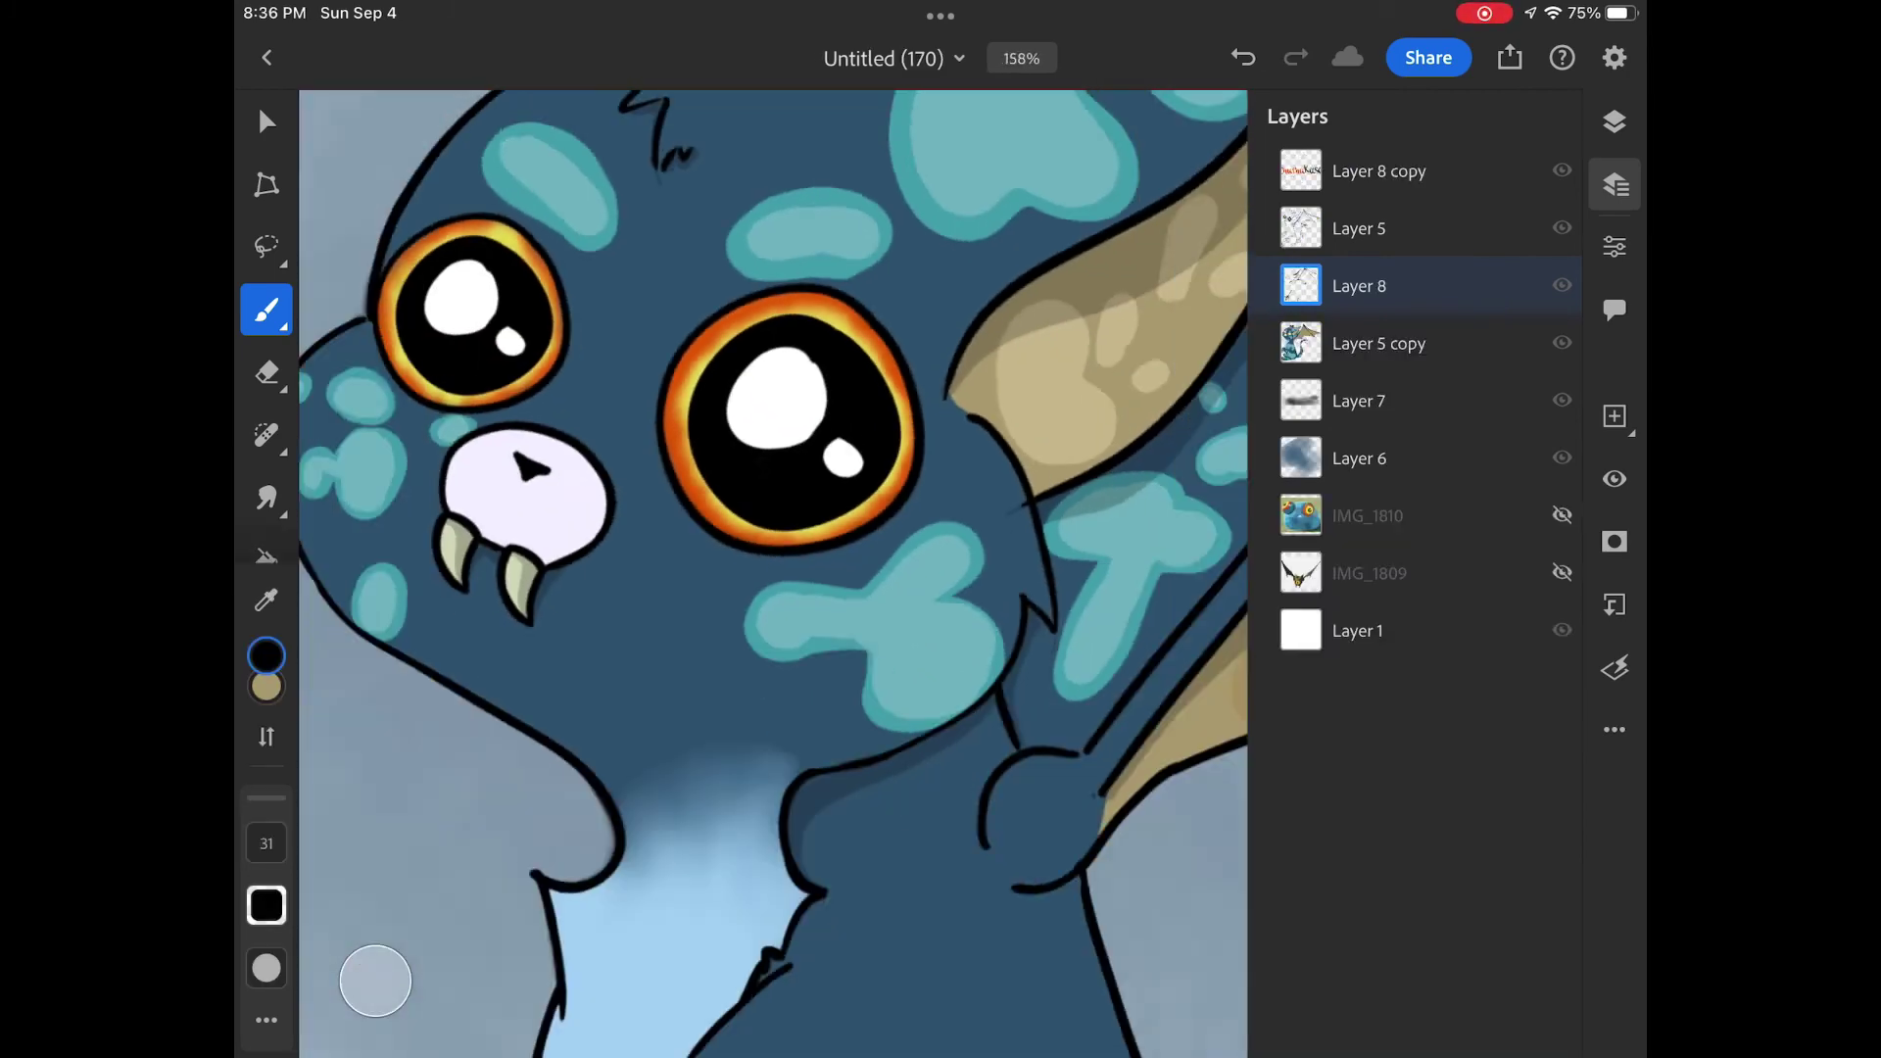
scroll(772, 574, "down", 5)
scroll(817, 559, "down", 2)
scroll(818, 559, "down", 2)
scroll(819, 558, "down", 1)
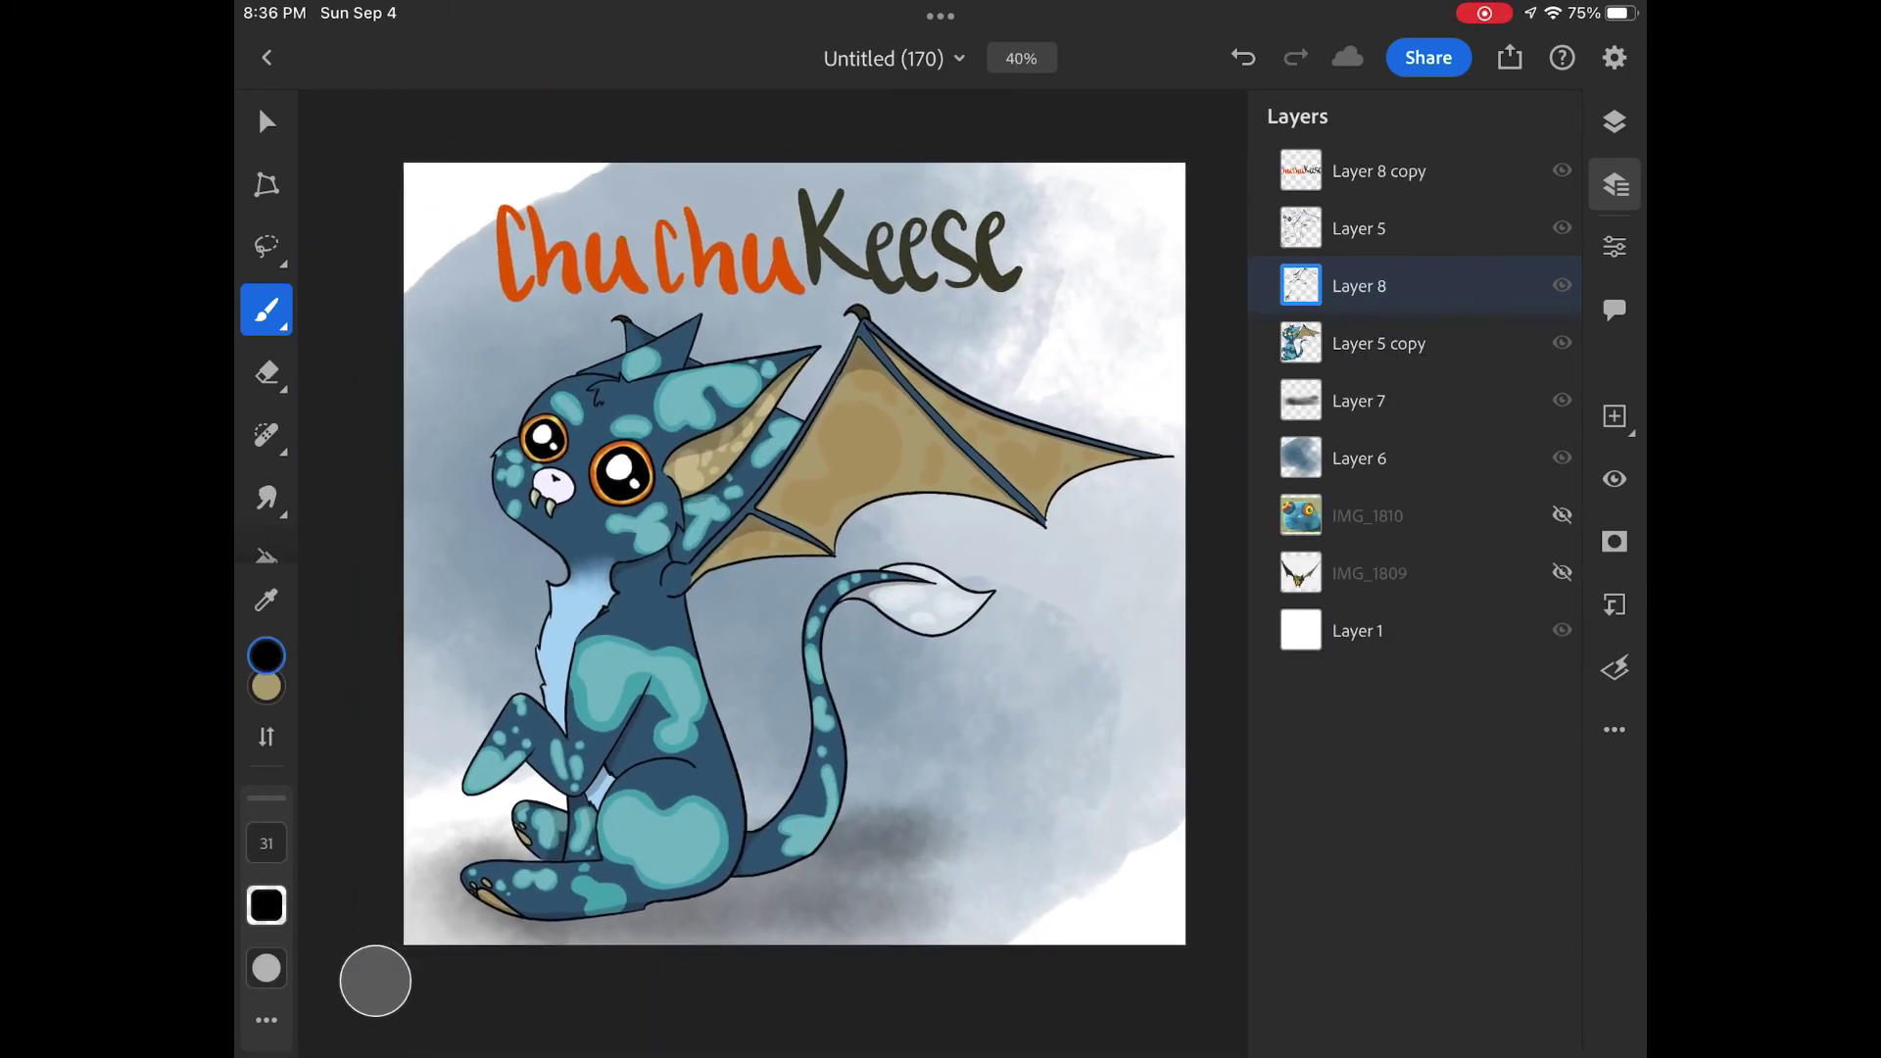